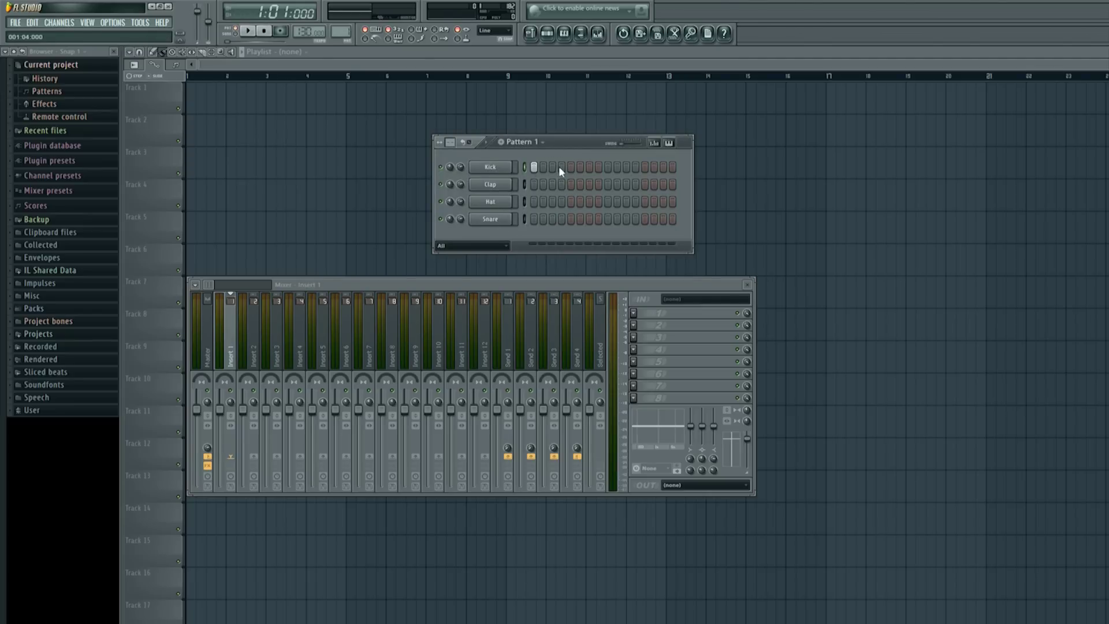
Program kicks on steps 4 and 7, claps on 3 and 6, hats on every odd step plus 8, a snare on 13, and play the pattern
click(589, 167)
right_click(490, 202)
click(575, 293)
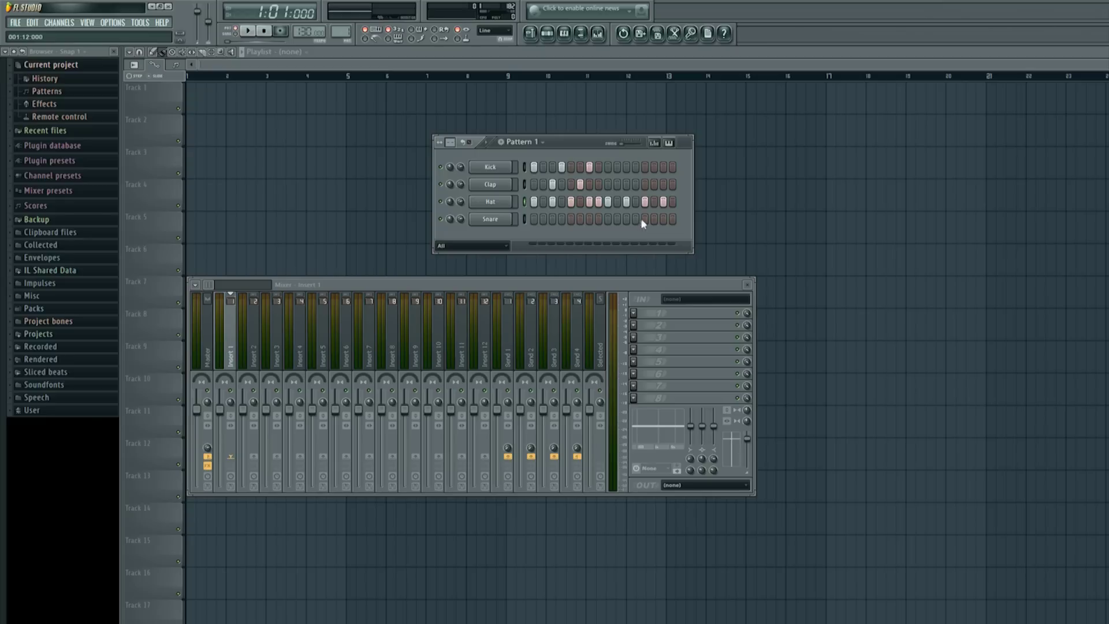
click(247, 32)
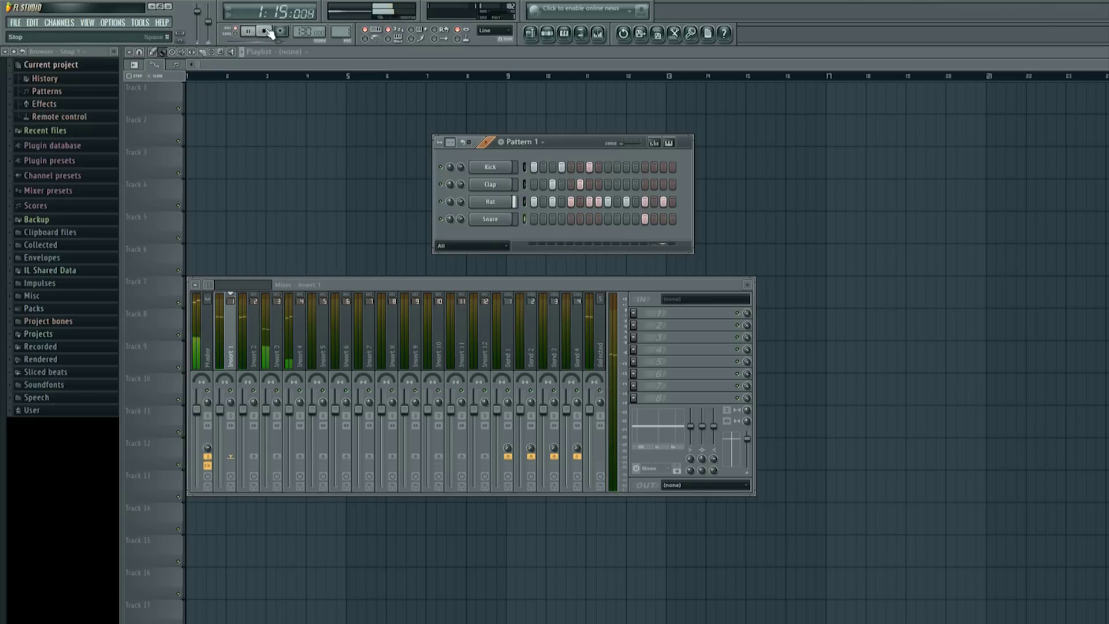
click(265, 32)
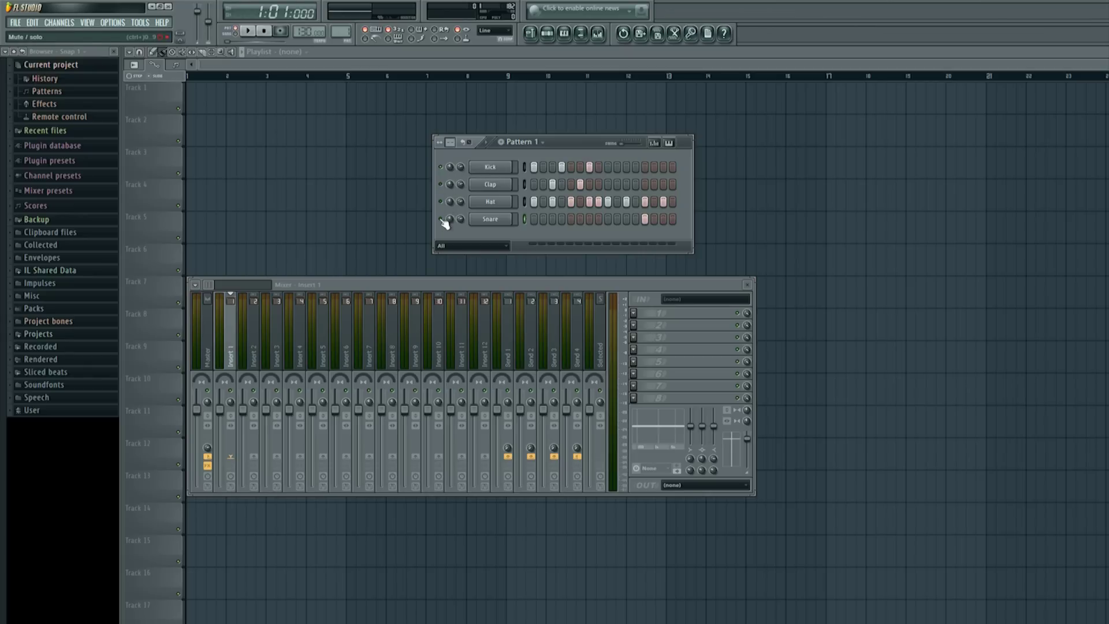
Play the pattern with the Kick channel panned 100% right, try it 100% left, and return its panning to centre
key(space)
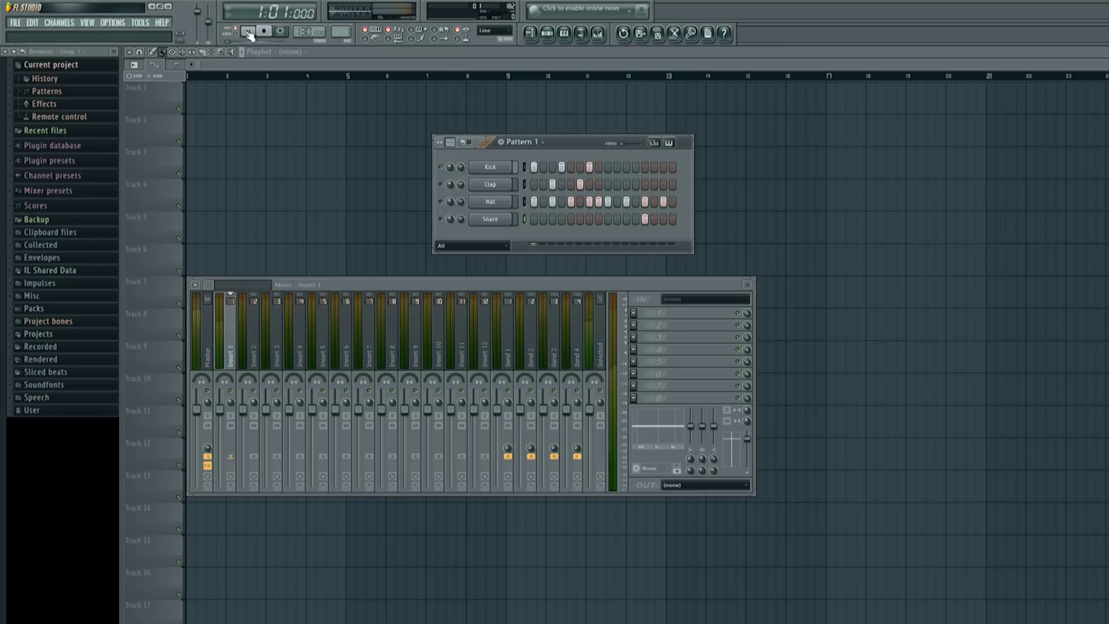
drag(453, 171, 452, 191)
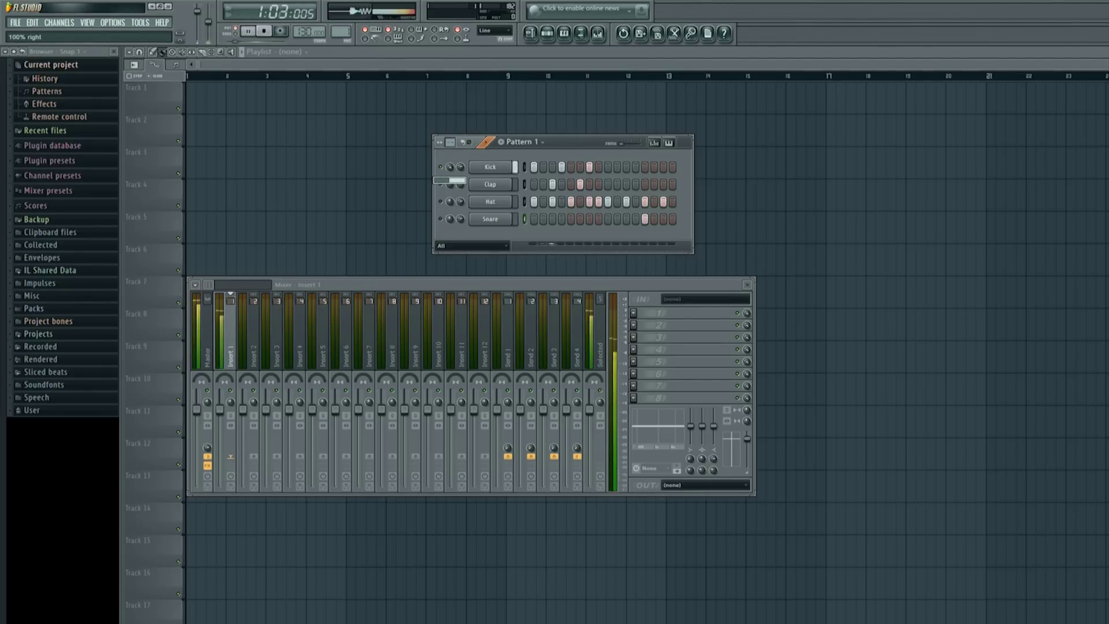
drag(450, 167, 450, 156)
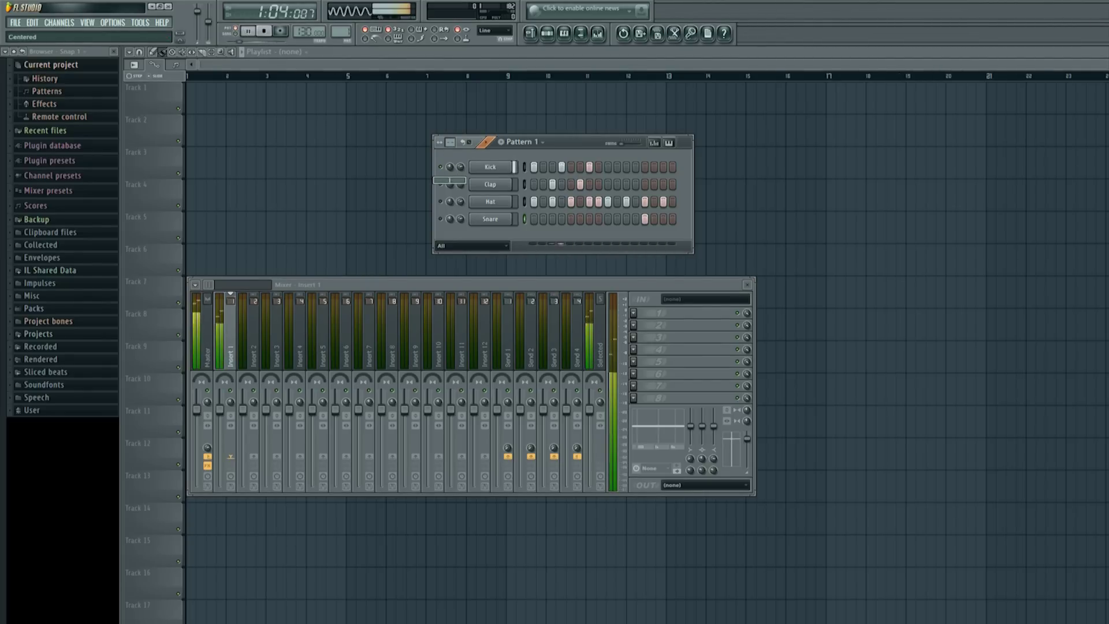
key(space)
drag(452, 166, 452, 186)
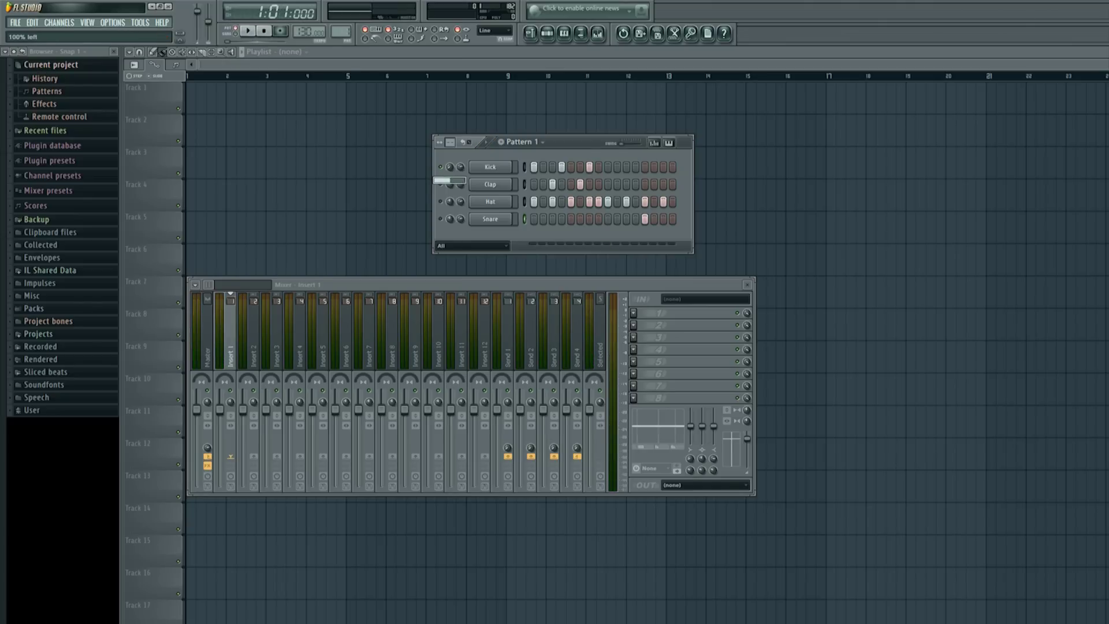
drag(451, 186, 452, 145)
Close the mixer, open the Kick channel's settings and bring up its target mixer track, Insert 1
click(747, 284)
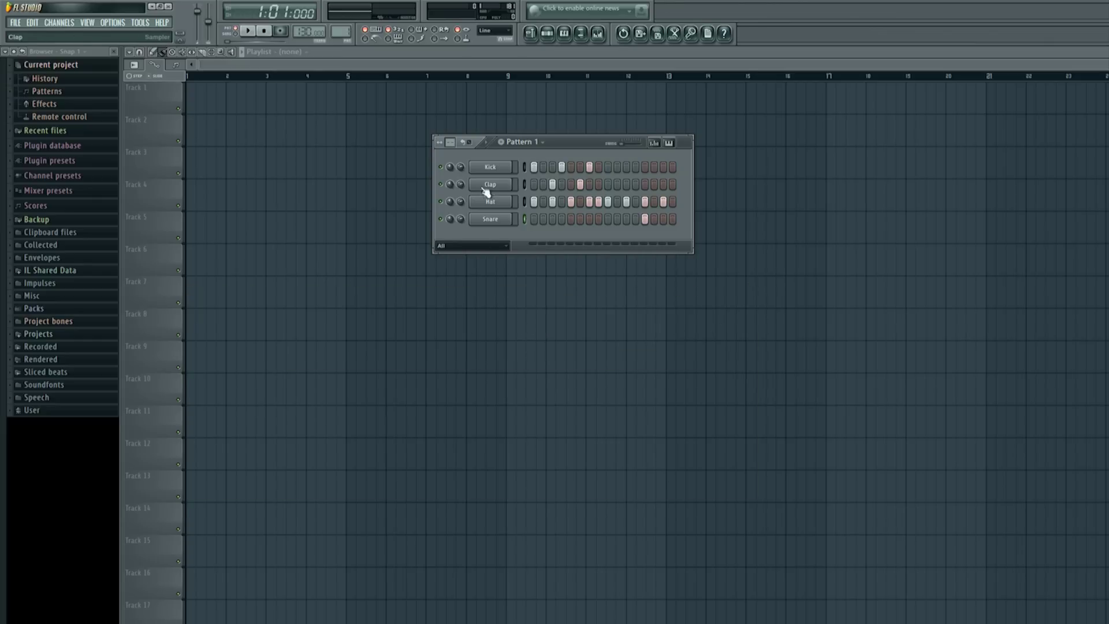
click(491, 168)
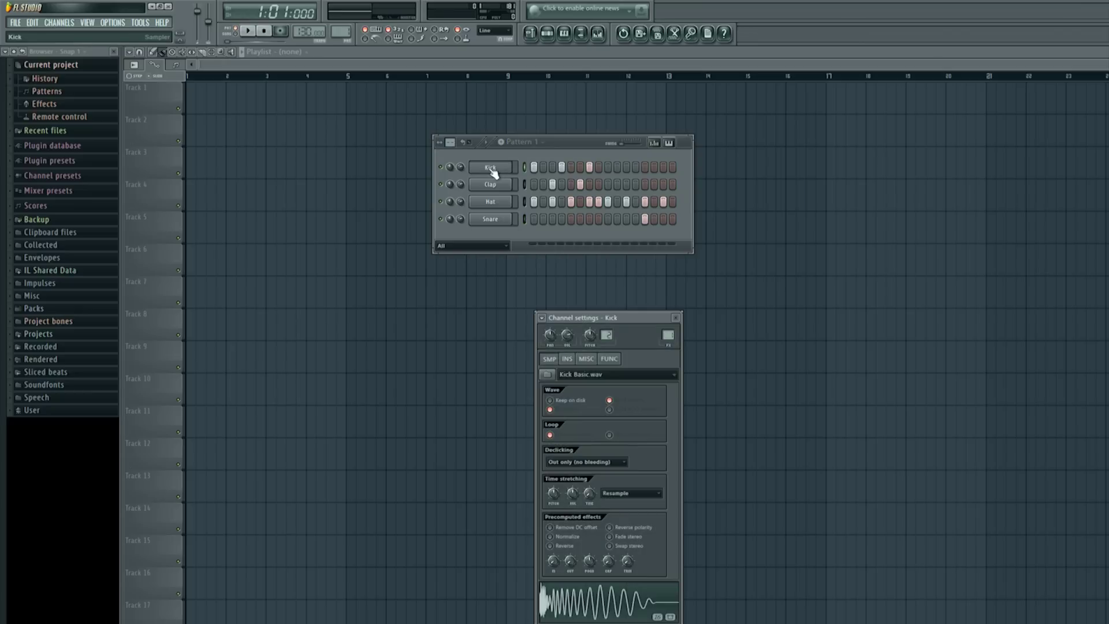
drag(623, 318, 626, 266)
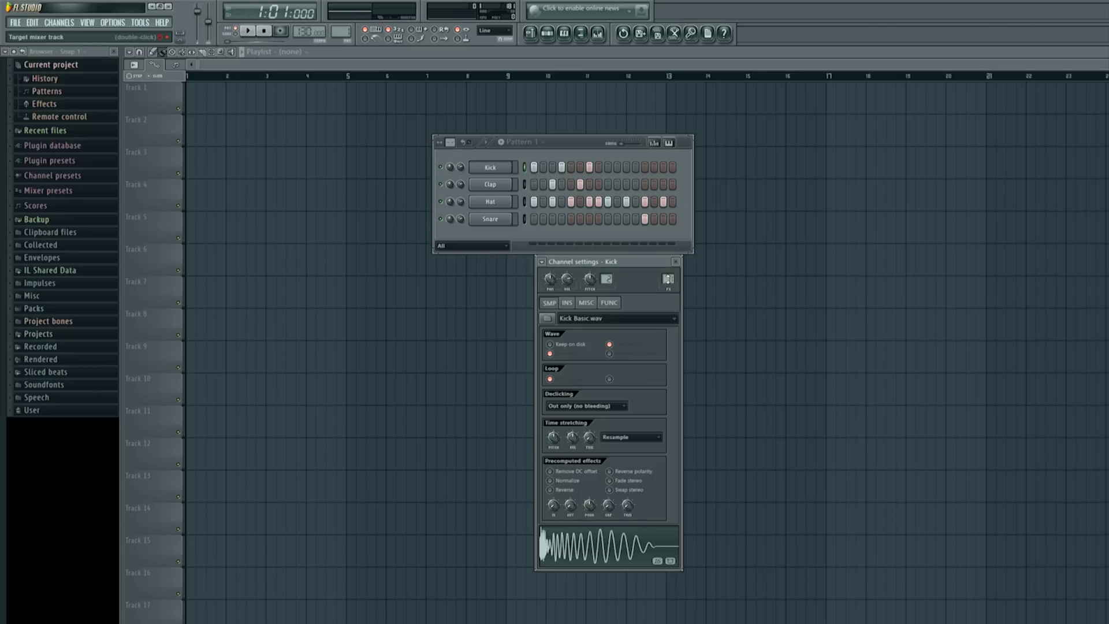
double_click(667, 279)
drag(650, 287, 688, 379)
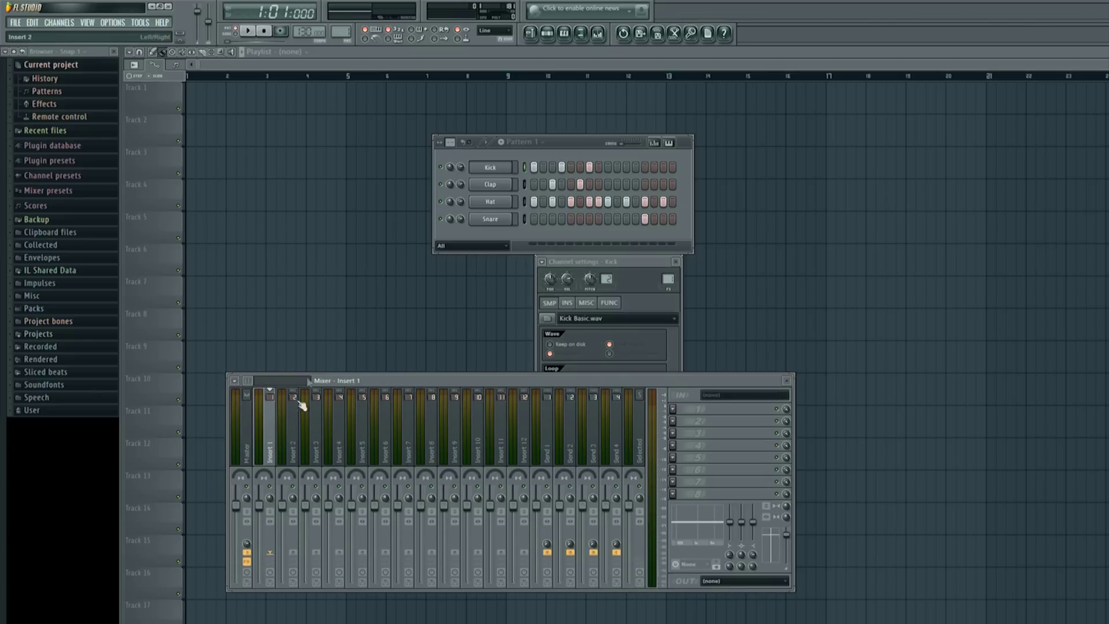
Route the Clap and Hat channels to mixer track 1, the same track as the Kick
click(498, 188)
click(495, 189)
click(495, 189)
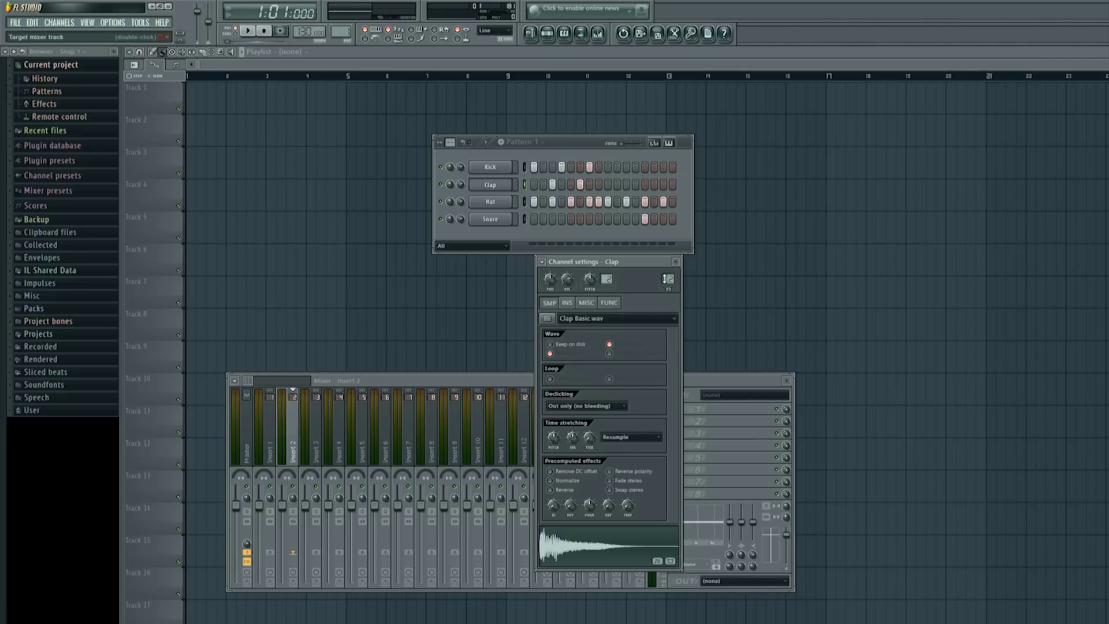
scroll(607, 279, down, 1)
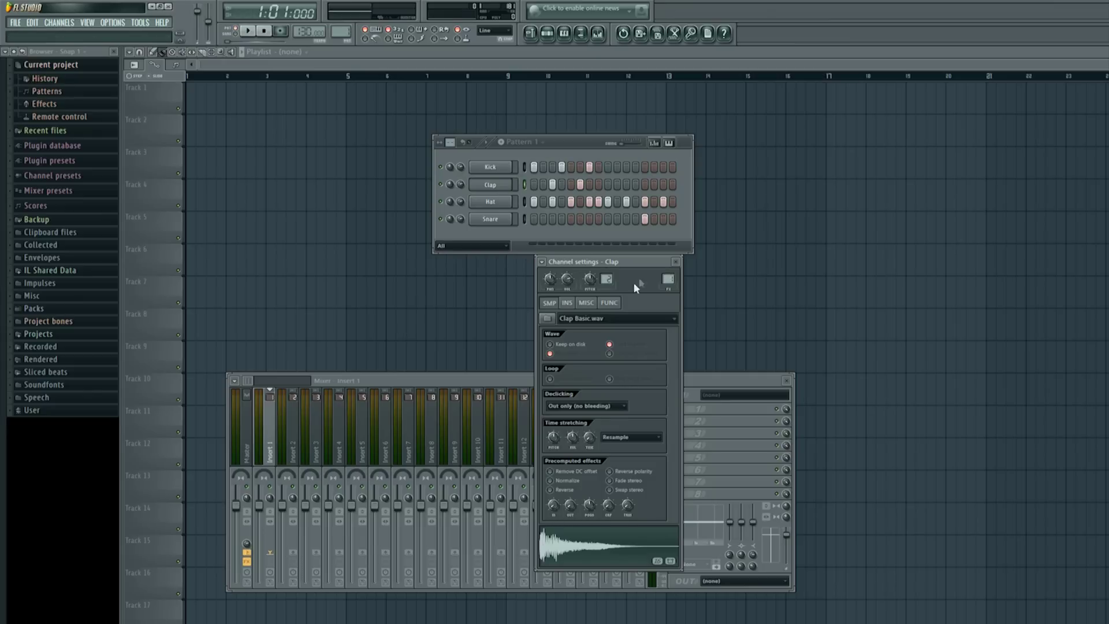
click(494, 202)
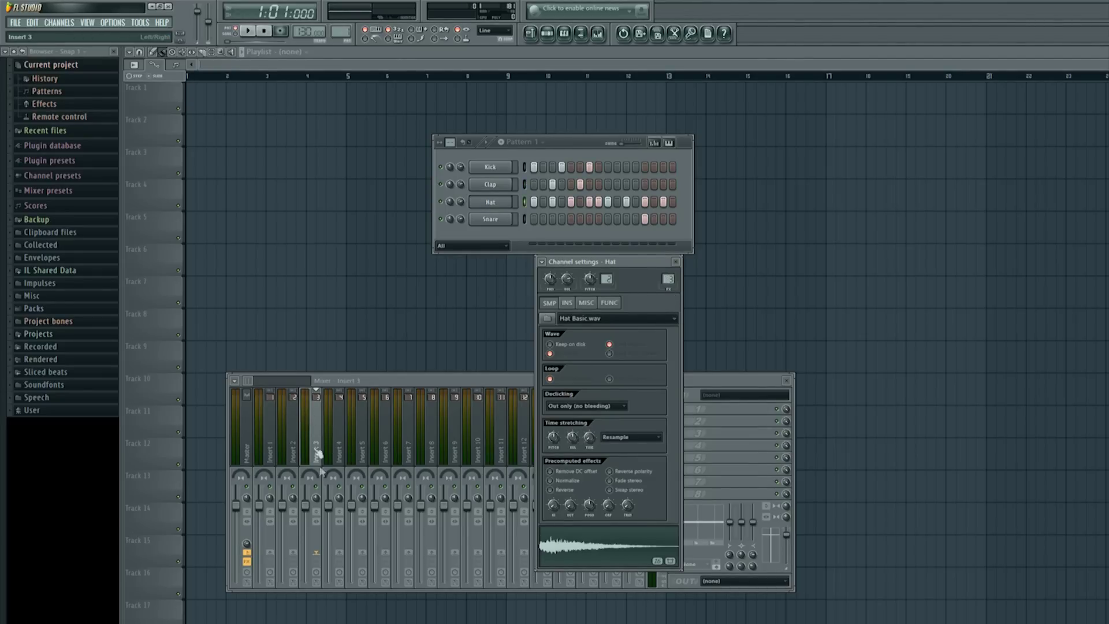
scroll(667, 279, down, 3)
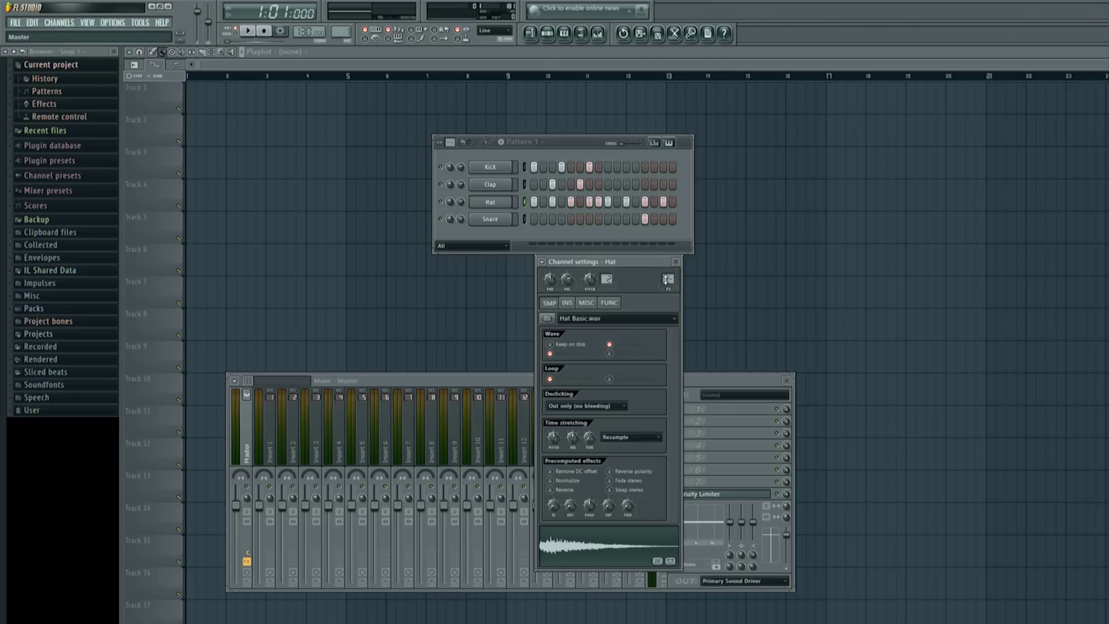
scroll(668, 279, up, 1)
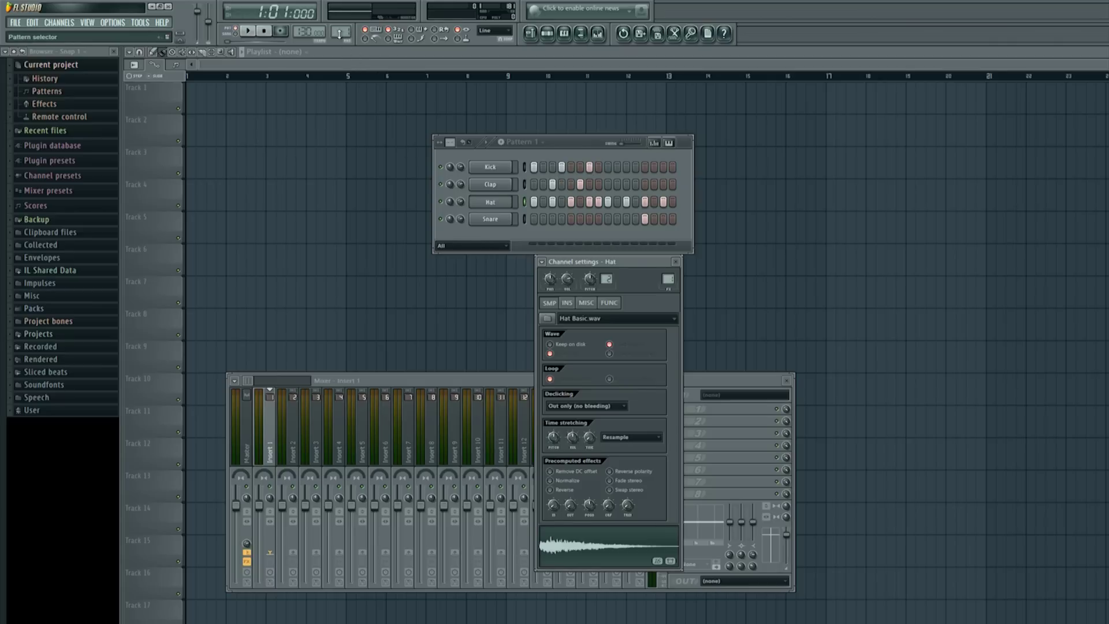
Place four consecutive Pattern 1 clips across bars 1 to 4 on Track 1 of the playlist
scroll(338, 32, up, 1)
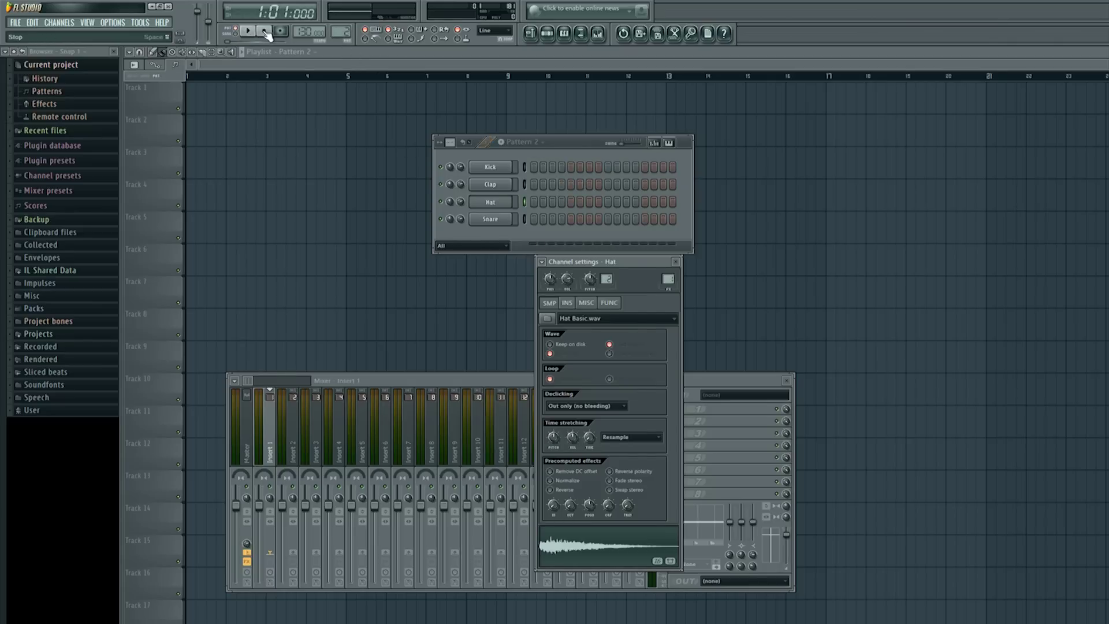
scroll(339, 32, down, 1)
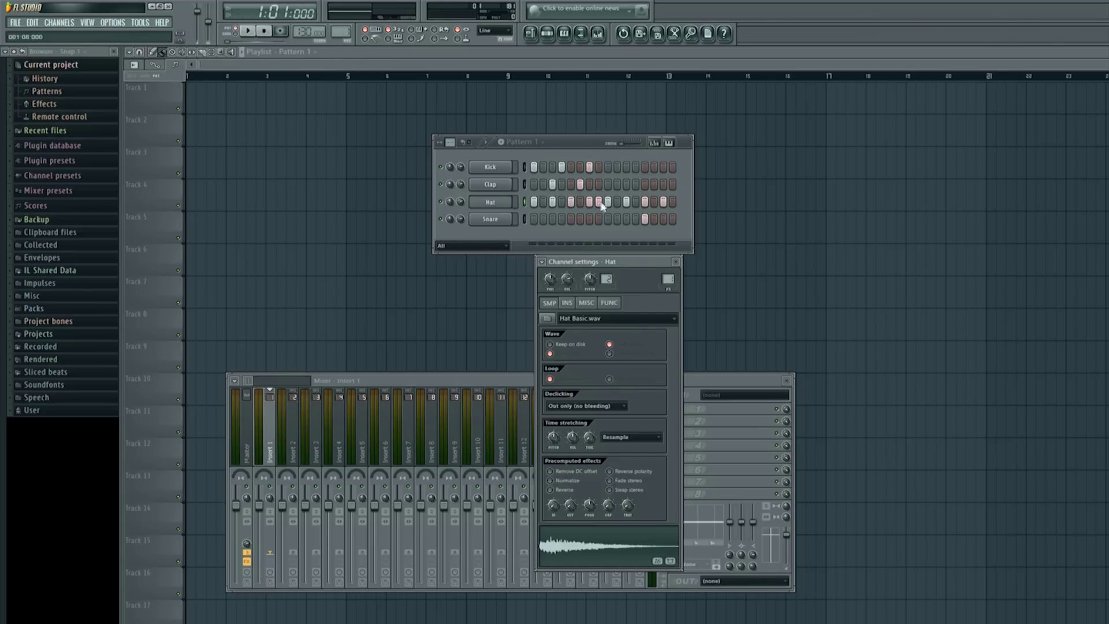
click(193, 102)
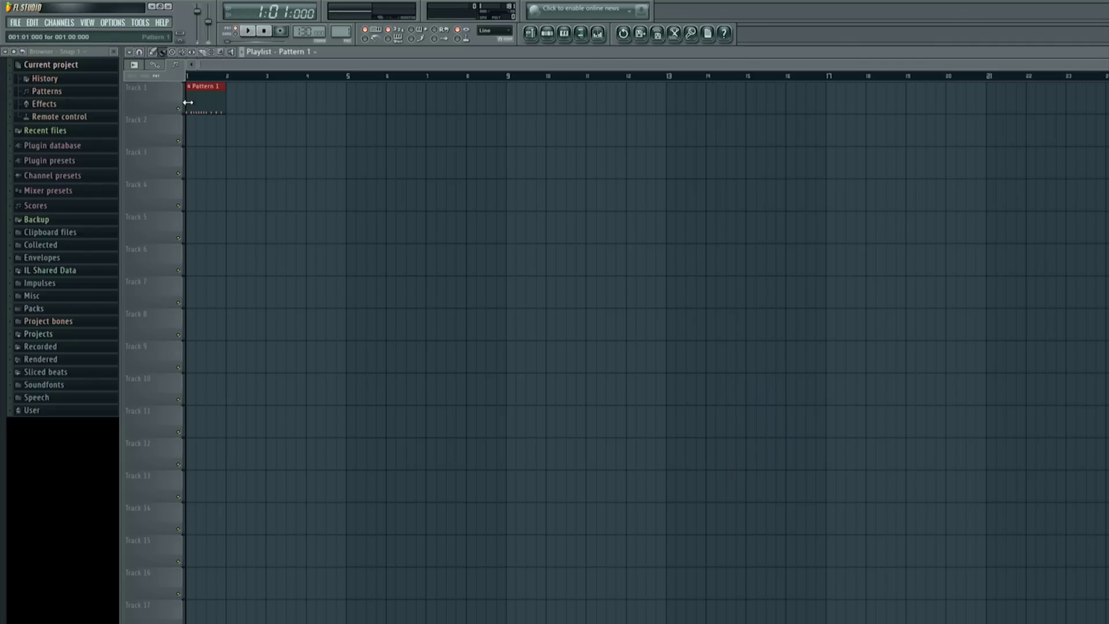
drag(234, 101, 322, 108)
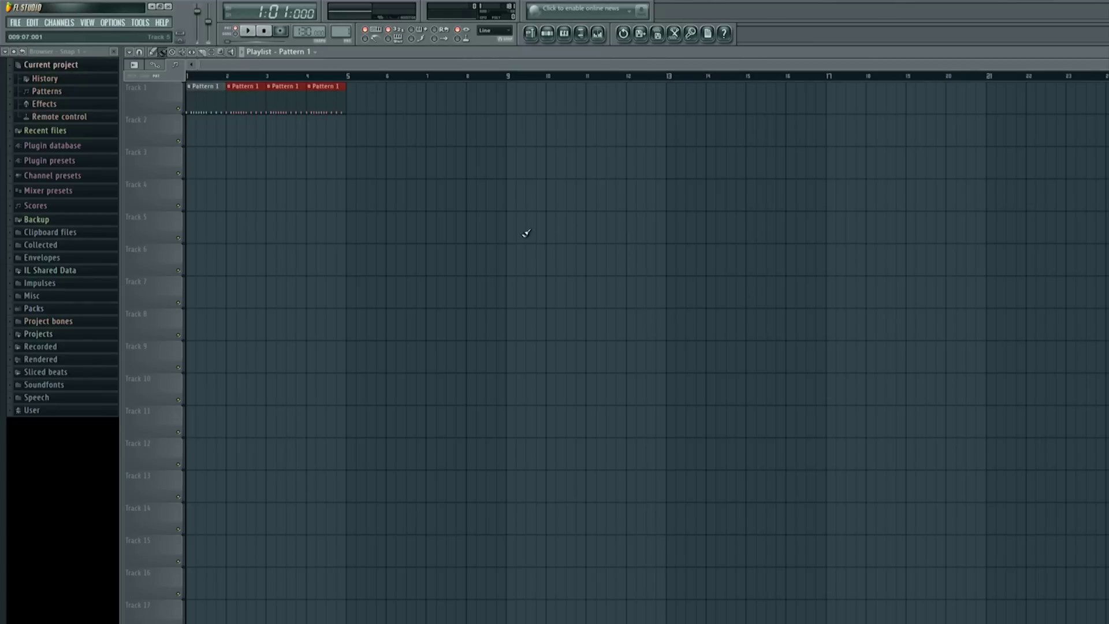
Reopen the step sequencer, open the Kick channel's settings and bring up its target mixer track below them
click(550, 36)
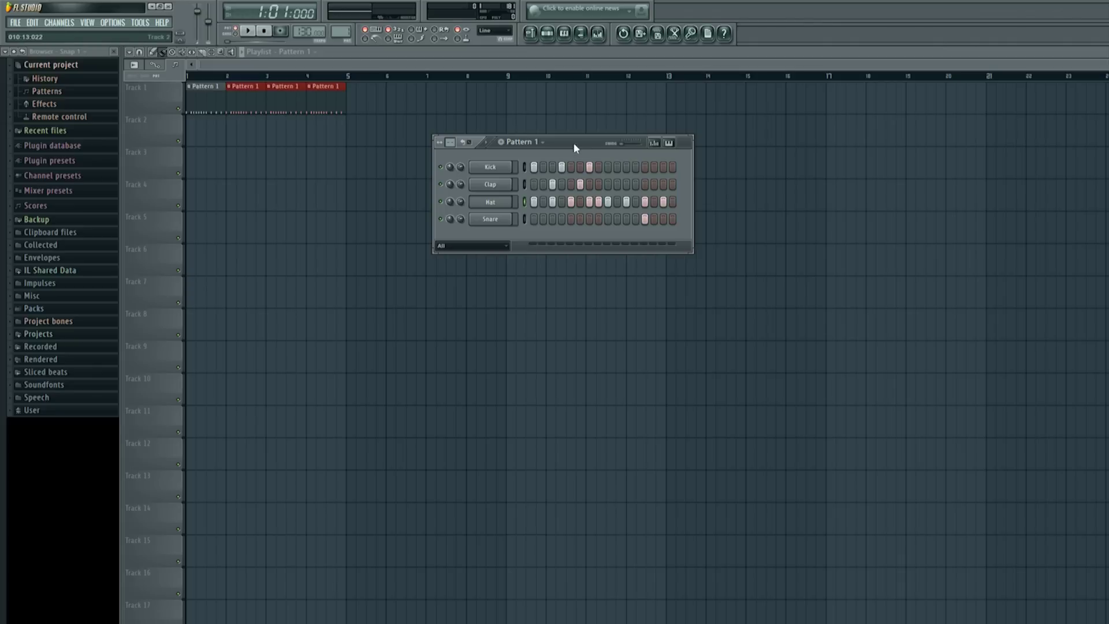
drag(578, 150, 505, 221)
click(433, 243)
click(432, 243)
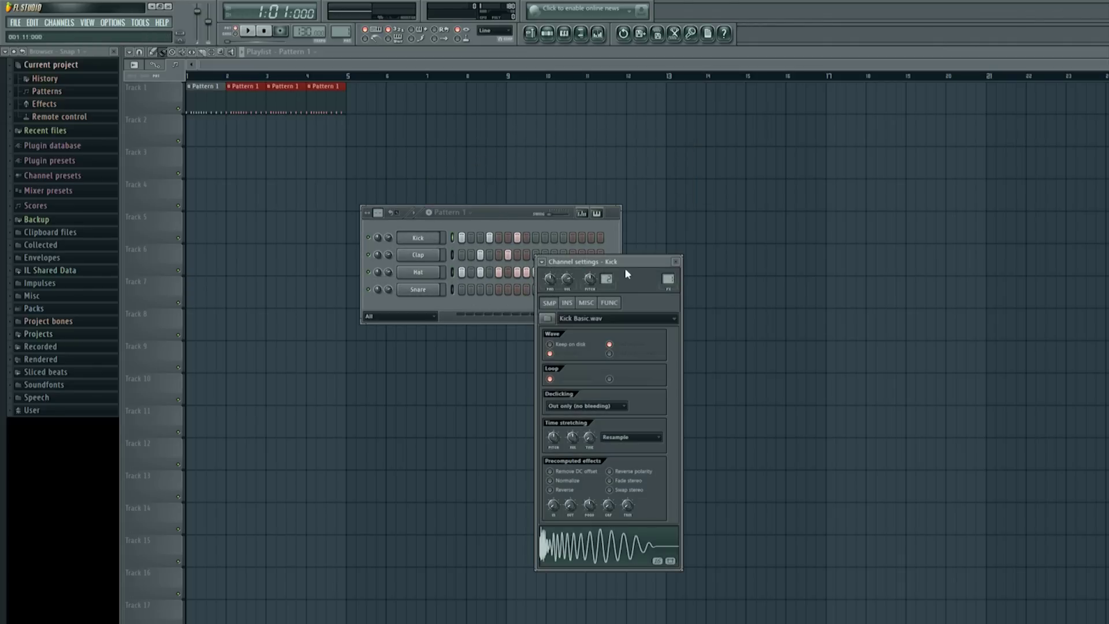
double_click(668, 279)
drag(587, 376, 593, 346)
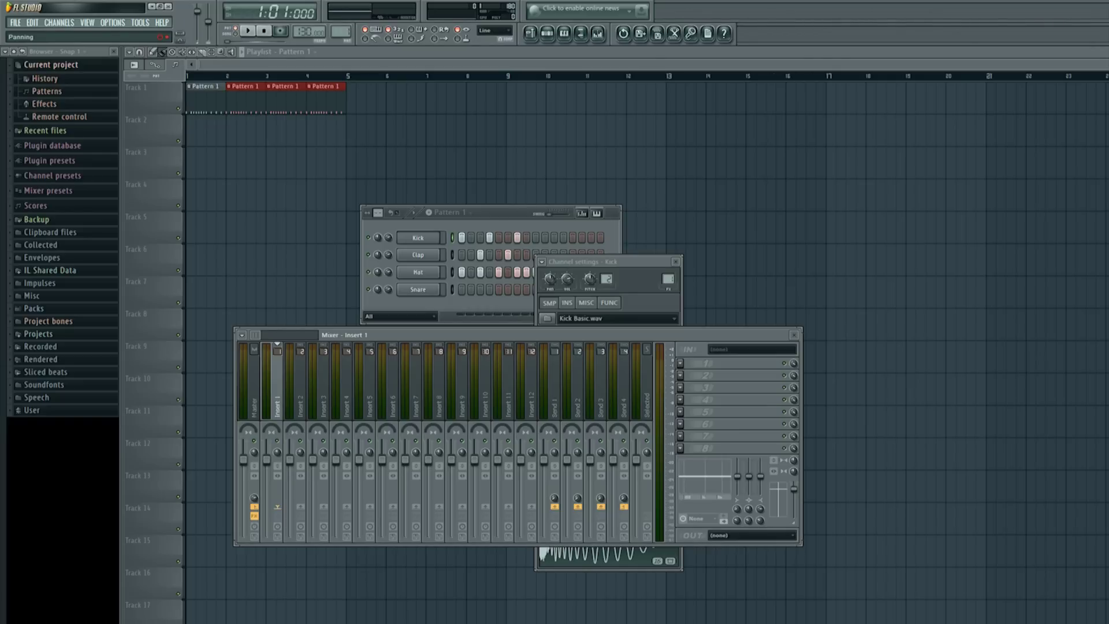
Create an automation clip for the panning of mixer track Insert 1 and play the song briefly
drag(271, 429, 271, 457)
mouse_move(778, 499)
mouse_down()
mouse_move(778, 508)
mouse_move(778, 488)
mouse_up()
right_click(273, 433)
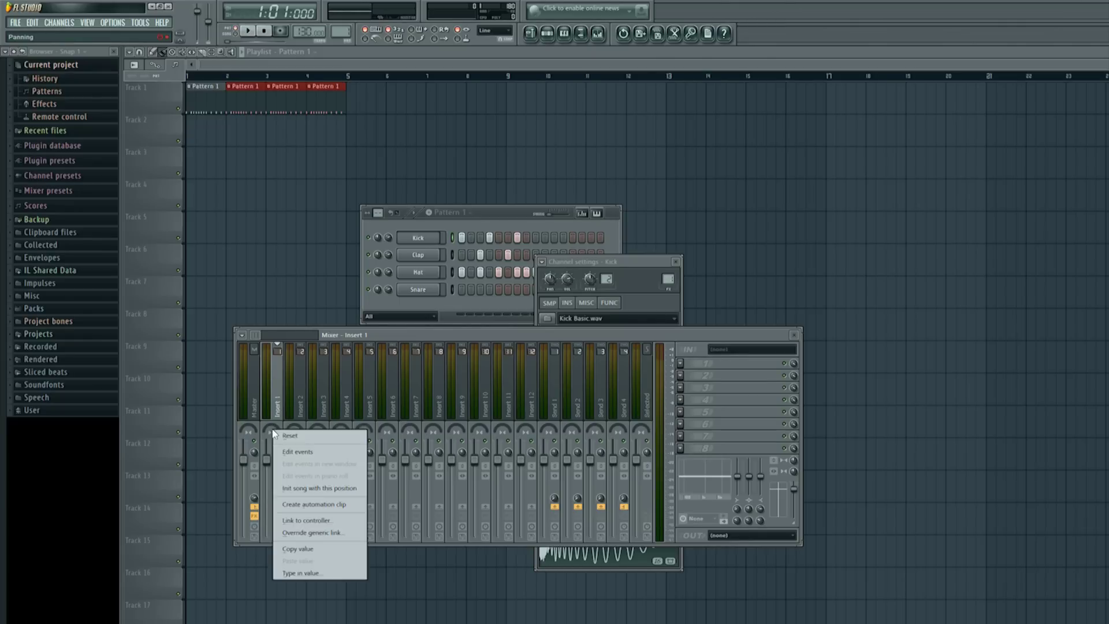
click(315, 507)
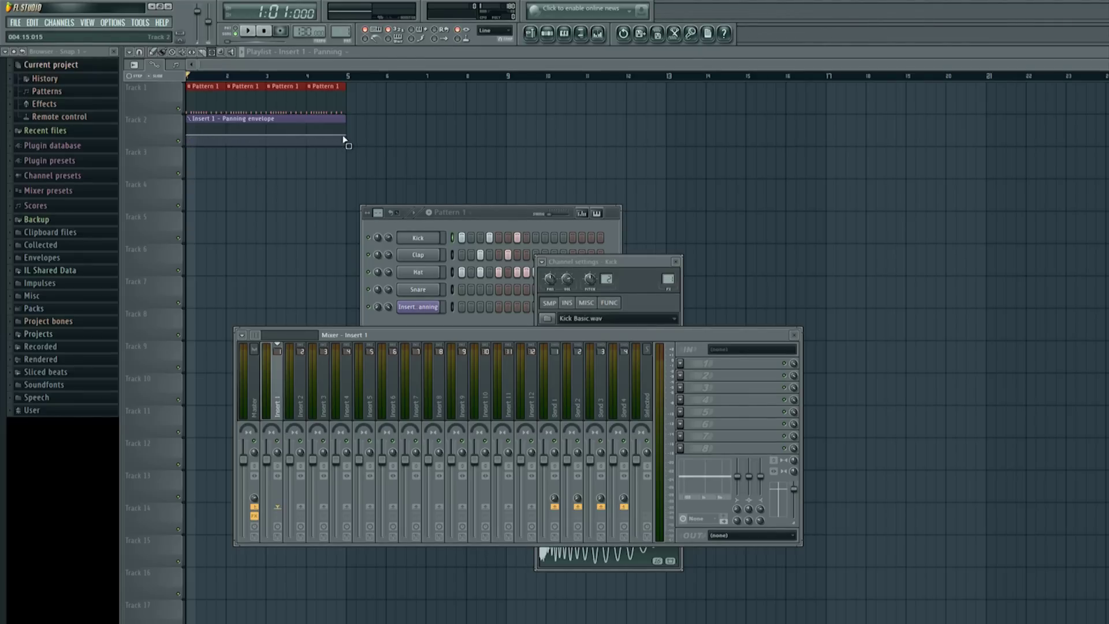
click(248, 33)
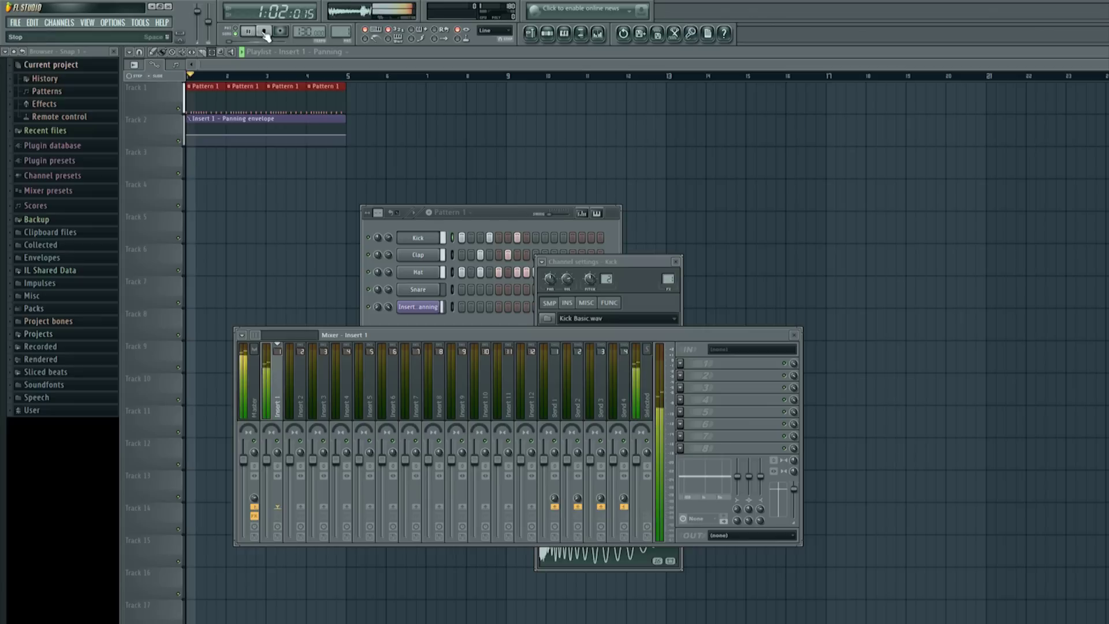
click(266, 33)
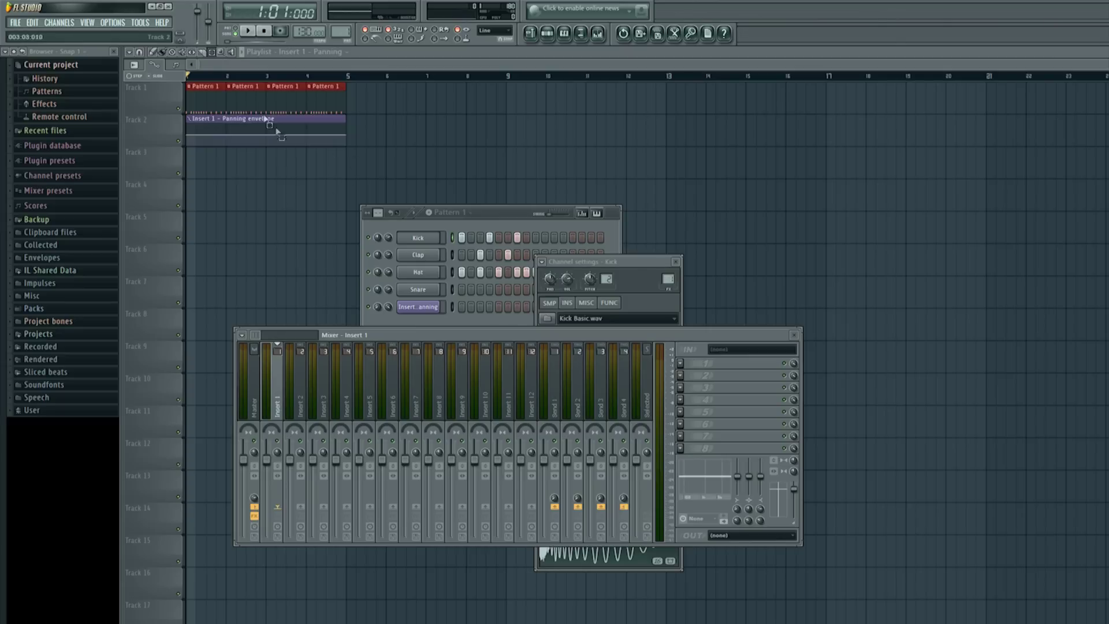
Add points at bars 2, 3 and 4 of the Insert 1 panning envelope, raising the bar 1, 2 and 4 points above centre
click(164, 52)
mouse_move(191, 136)
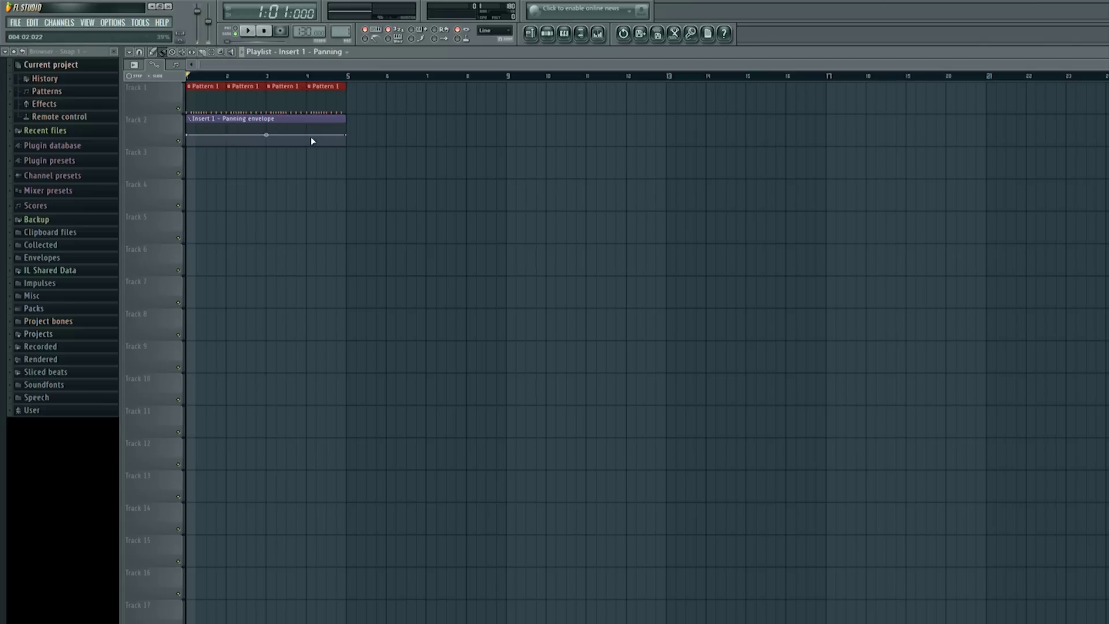
click(226, 136)
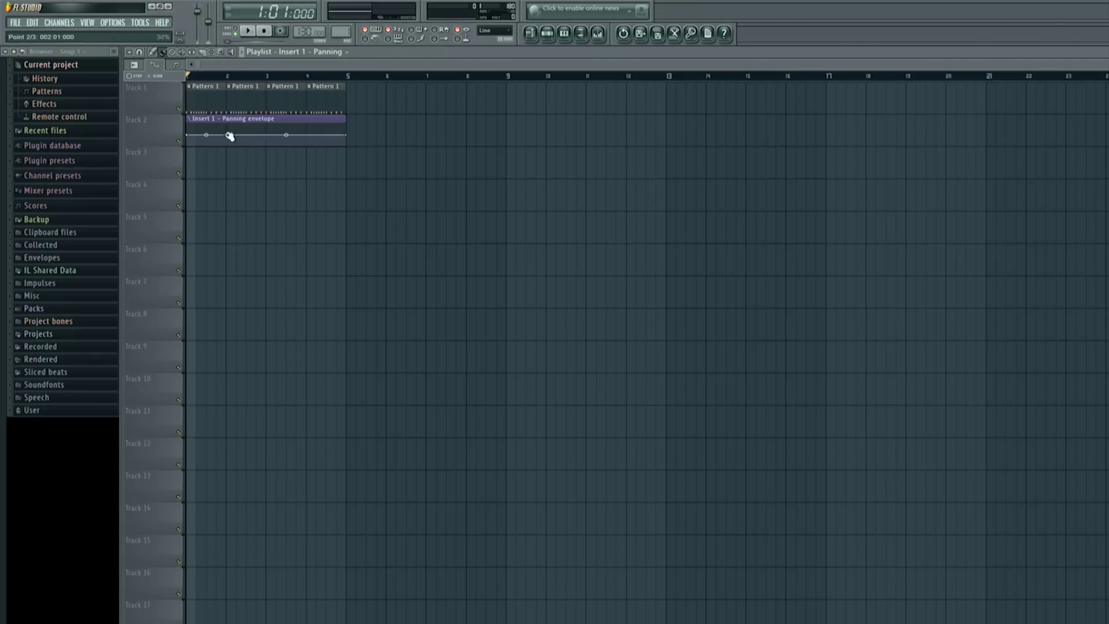
click(267, 138)
click(307, 129)
drag(190, 137, 230, 122)
Show the mixer and play the song to check the panning automation on Insert 1
key(F9)
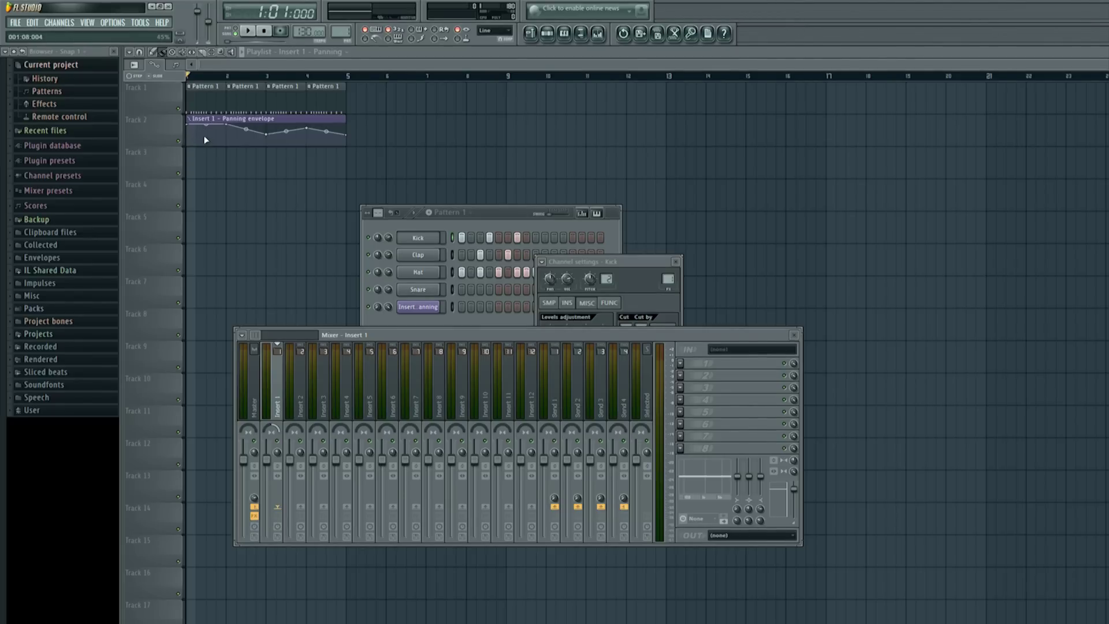
click(247, 31)
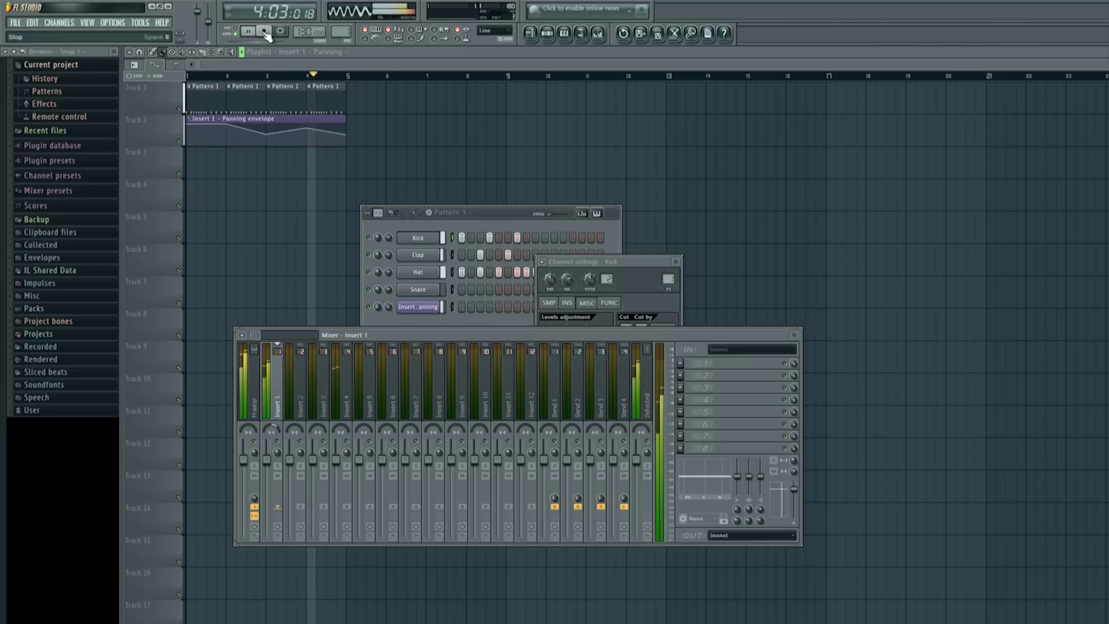
click(265, 32)
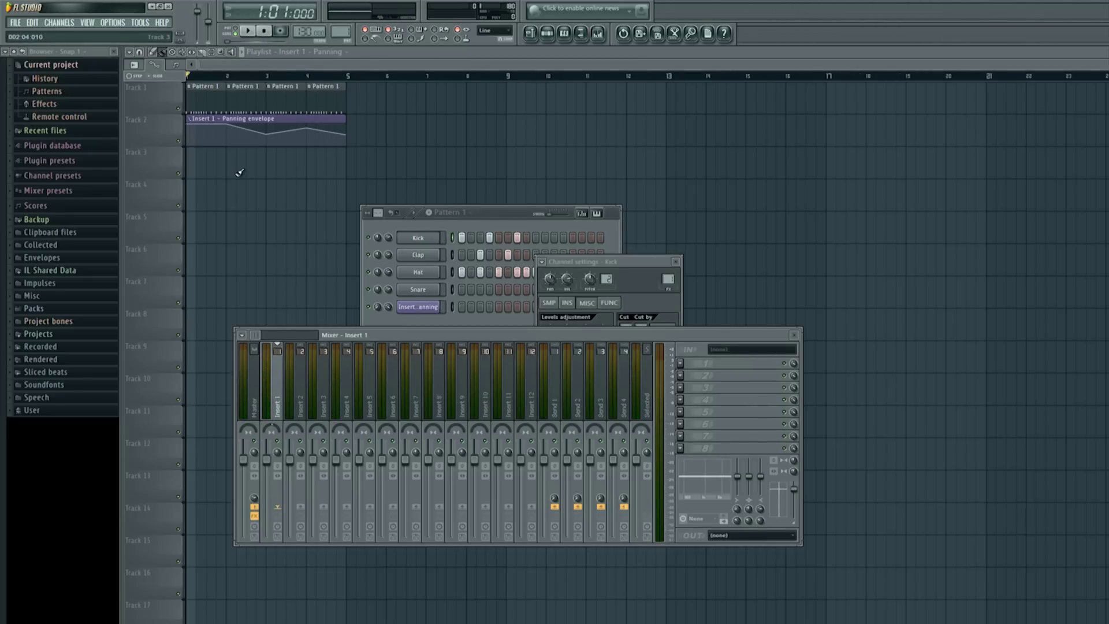
Make the panning envelope drop sharply to its minimum at bar 2, lower the bar 3 point to match, and play the song
mouse_move(228, 133)
drag(226, 149, 227, 144)
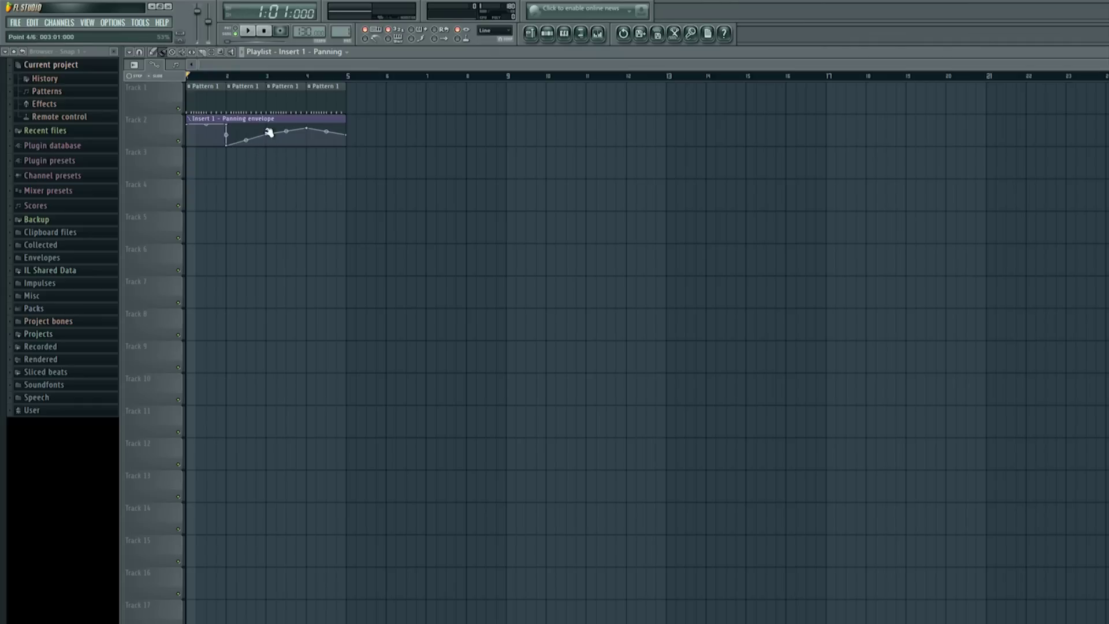
drag(269, 136, 270, 149)
click(249, 31)
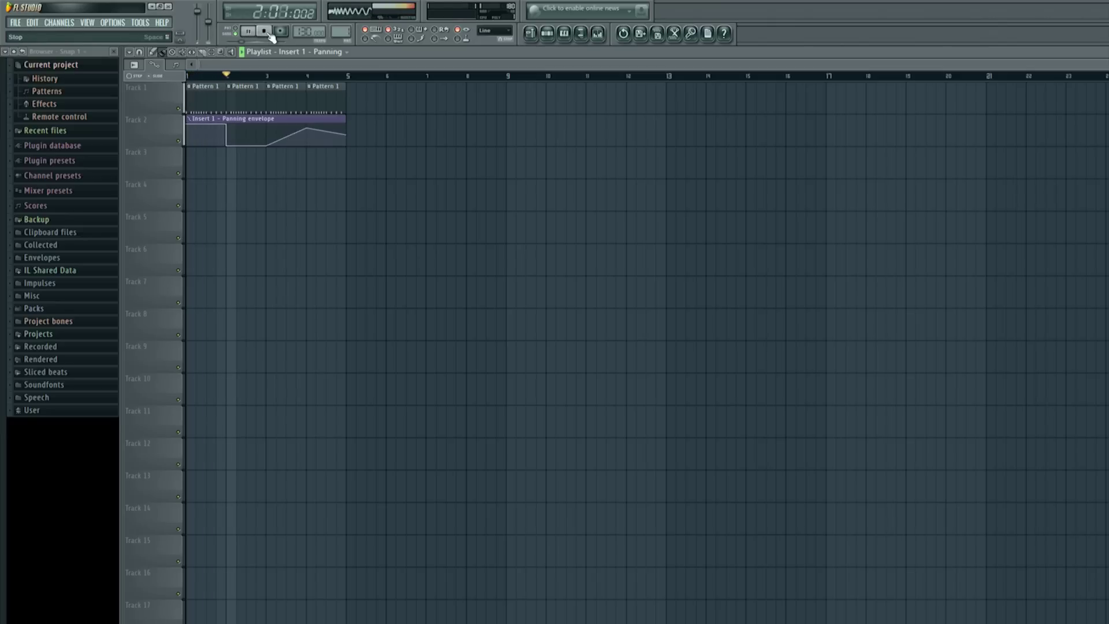
click(266, 32)
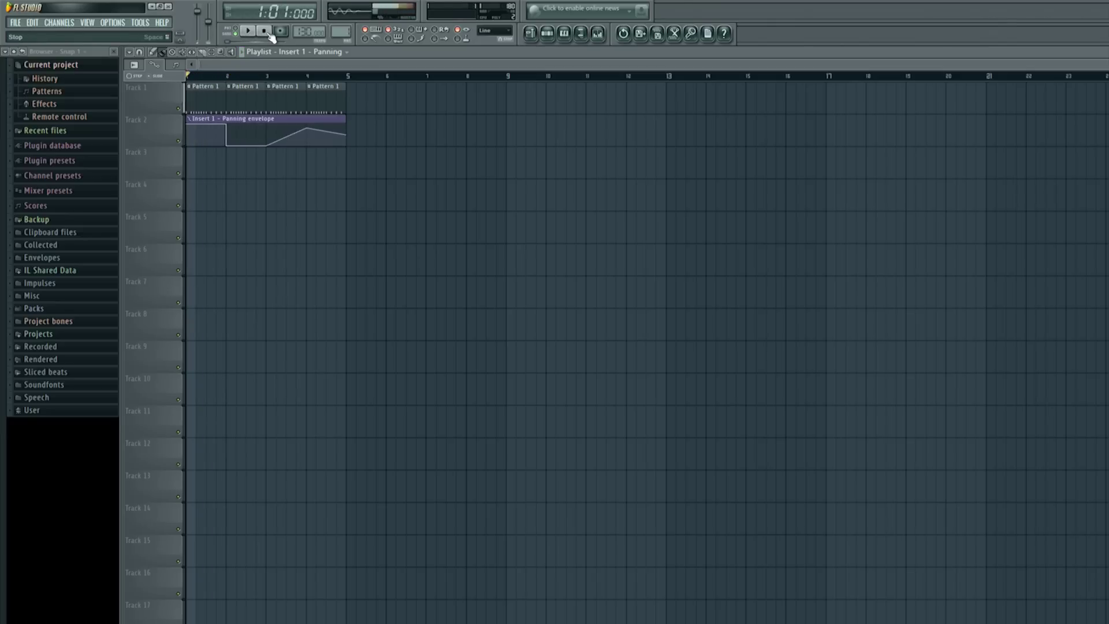
Finish the Insert 1 panning envelope as a square shape, holding it at maximum through bar 3 and at minimum through bar 4
click(547, 34)
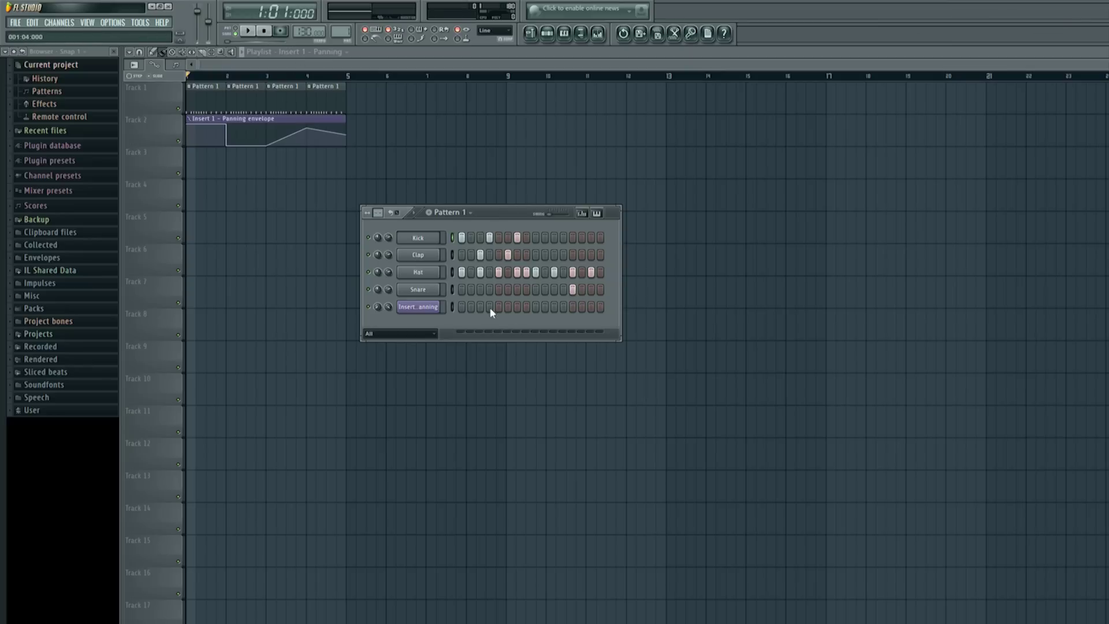
mouse_move(280, 128)
drag(268, 124, 349, 156)
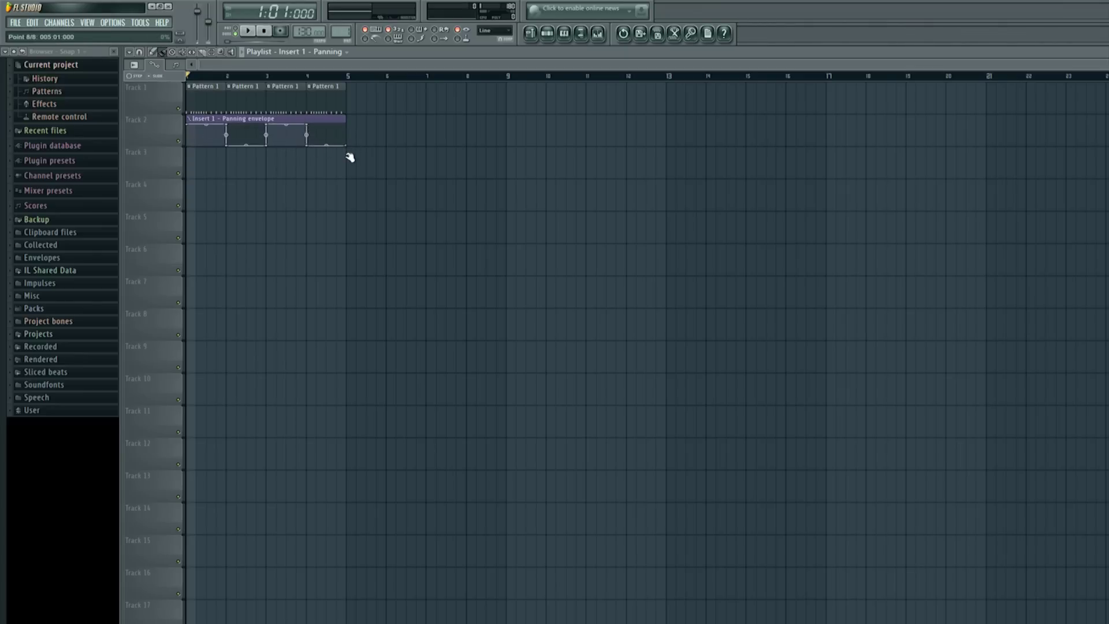
mouse_move(281, 136)
Show the channel rack and play the song to check the square-shaped panning automation on Insert 1
click(548, 33)
right_click(370, 292)
key(Escape)
key(space)
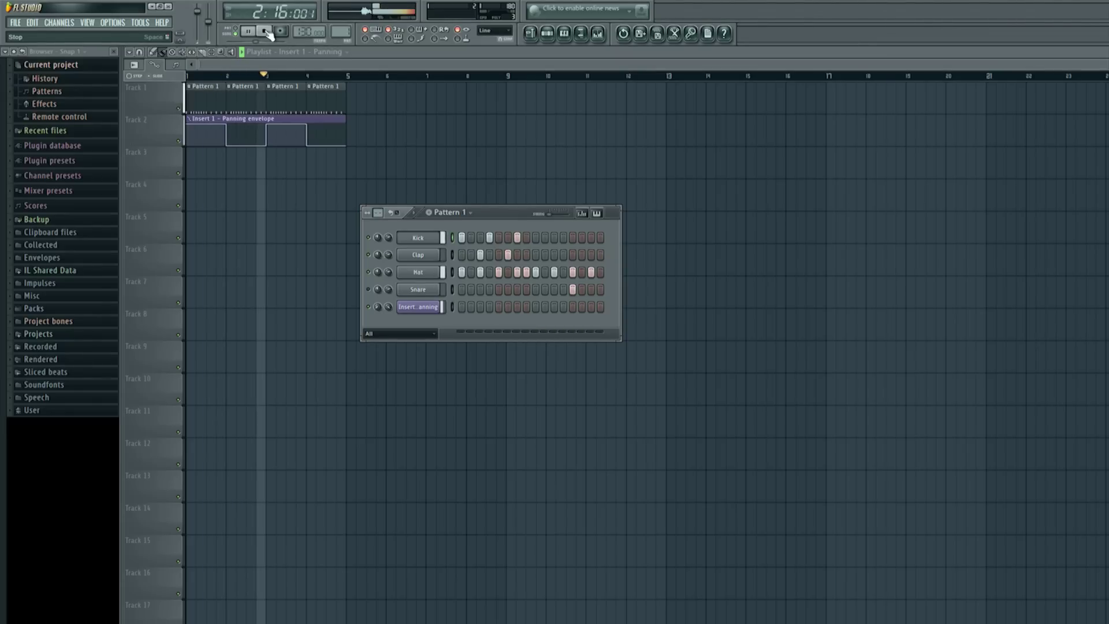
click(266, 31)
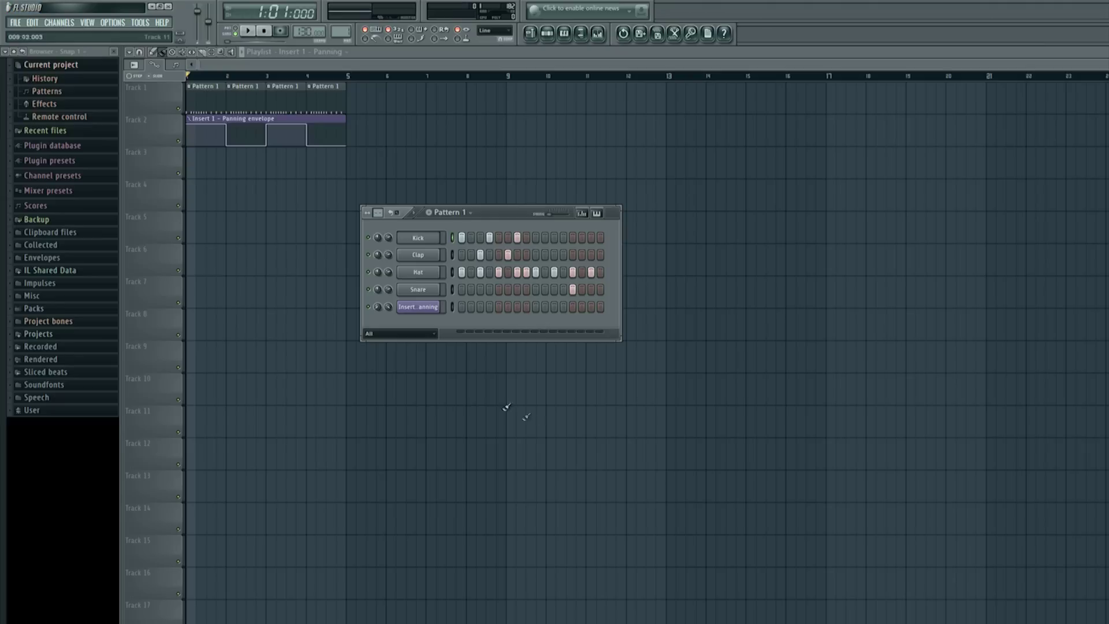
Select bars 1 to 4 in the playlist and create an automation clip for the Snare channel's panning
click(209, 55)
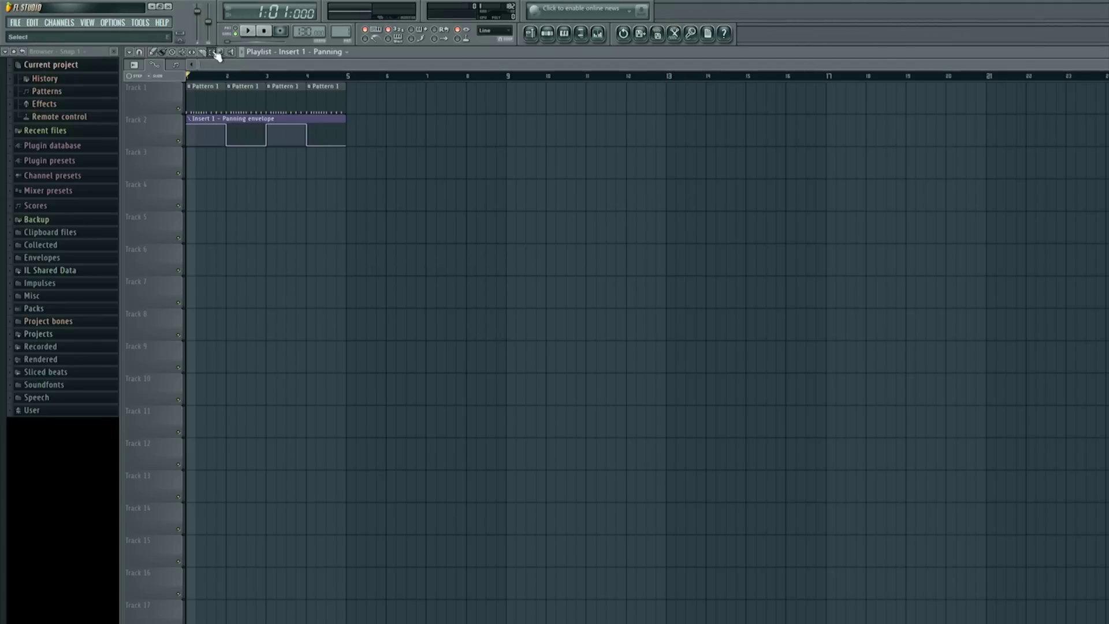
drag(189, 77, 344, 92)
click(547, 33)
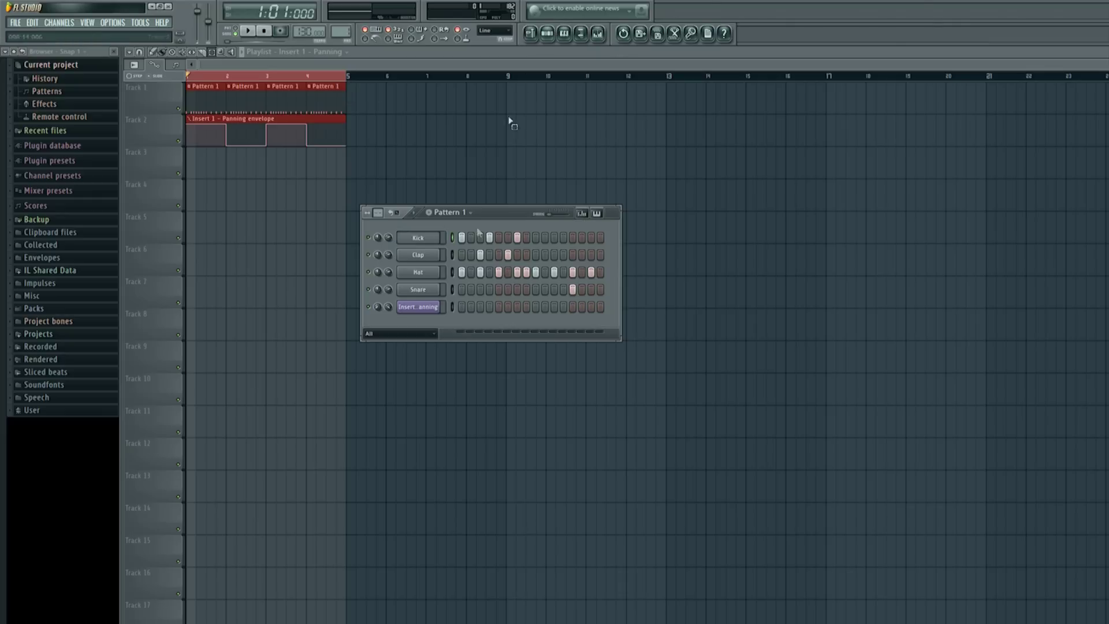
click(426, 293)
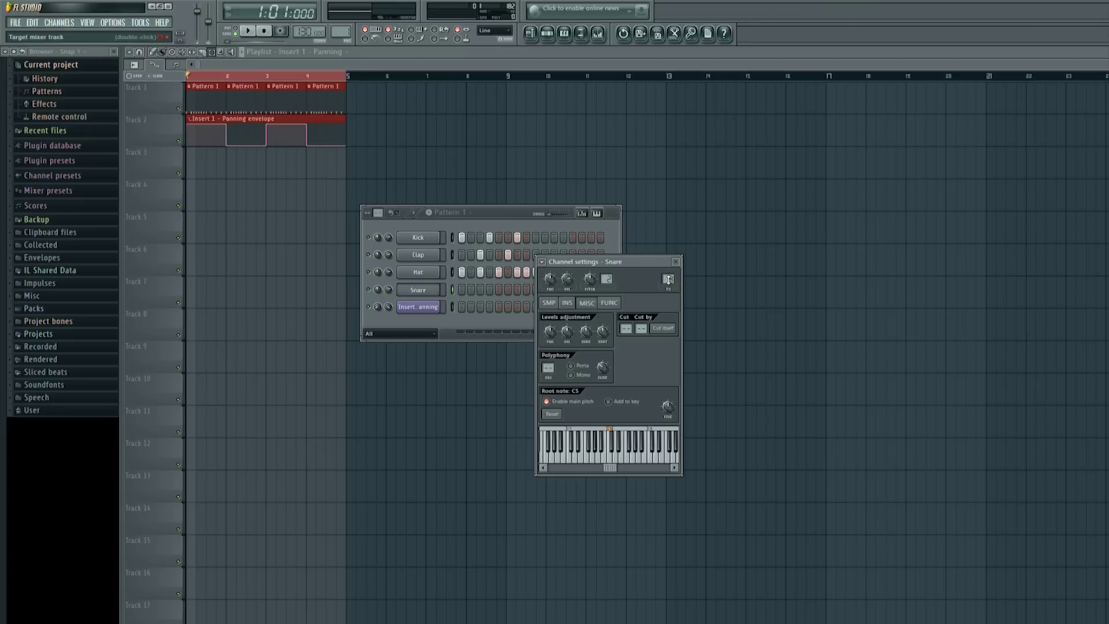
click(667, 279)
right_click(378, 290)
click(418, 367)
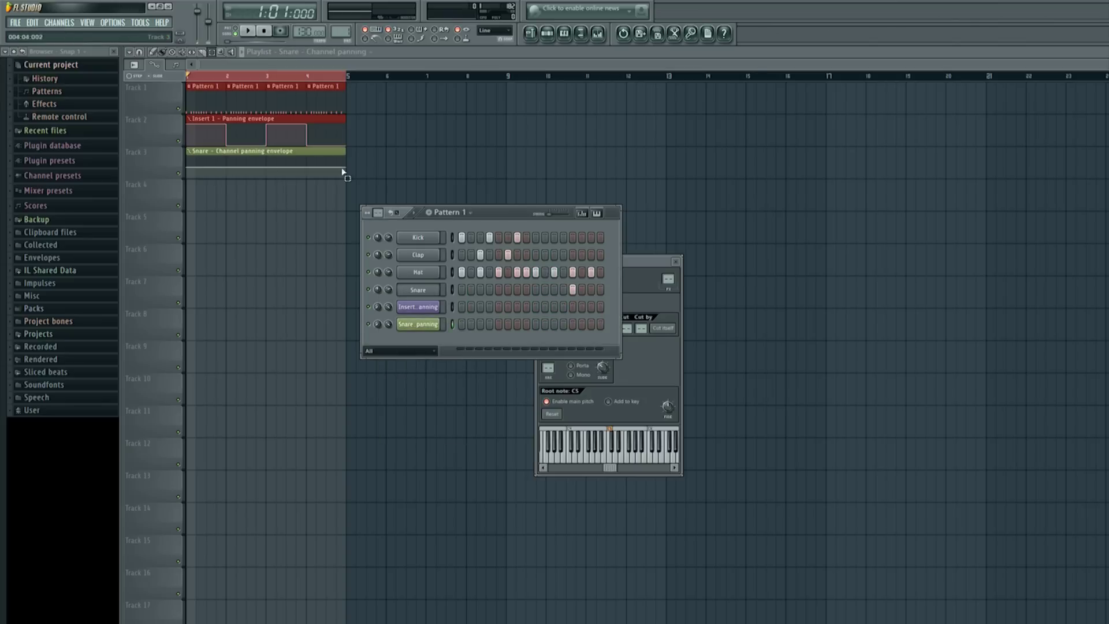
Shape the Snare panning envelope to stay at minimum in bar 1, jump to maximum for bar 2 and drop to minimum at bar 3
click(167, 55)
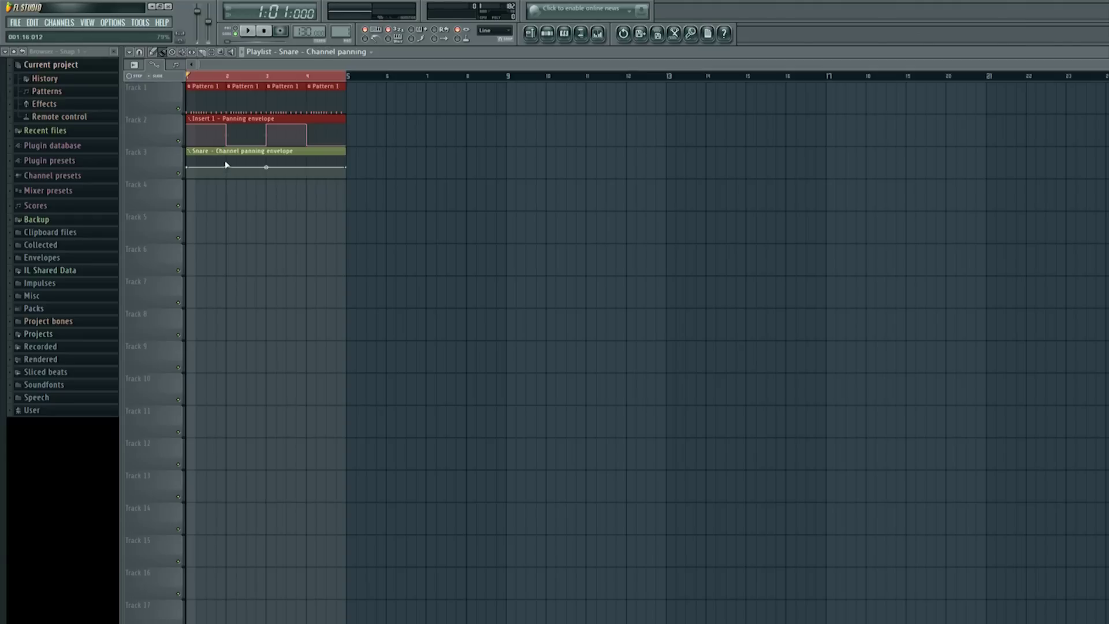
drag(188, 167, 192, 178)
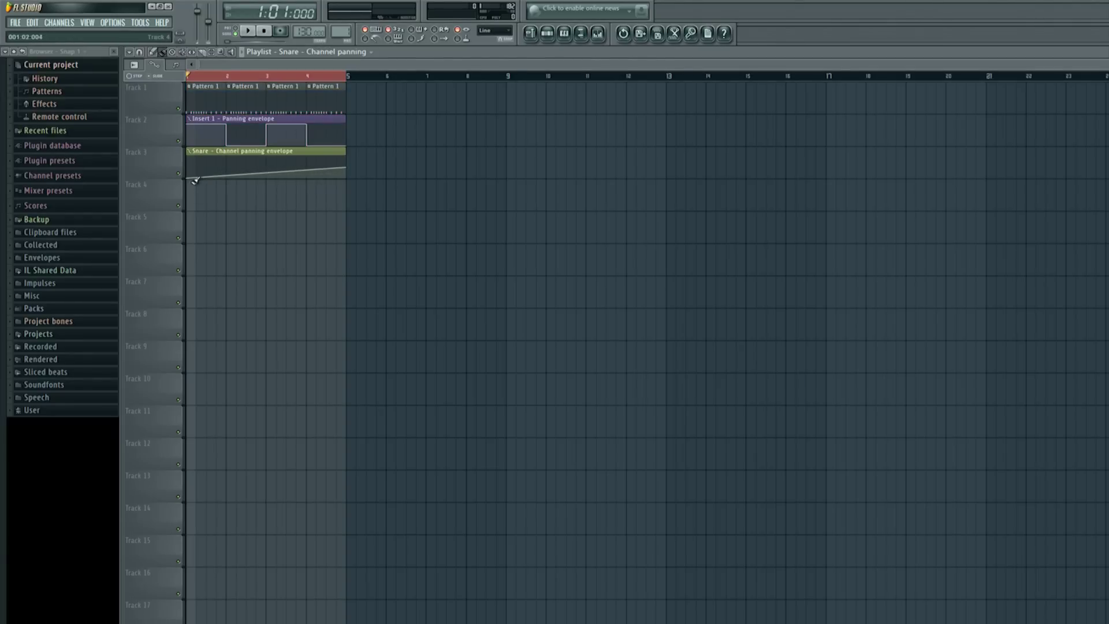
right_click(228, 157)
right_click(225, 176)
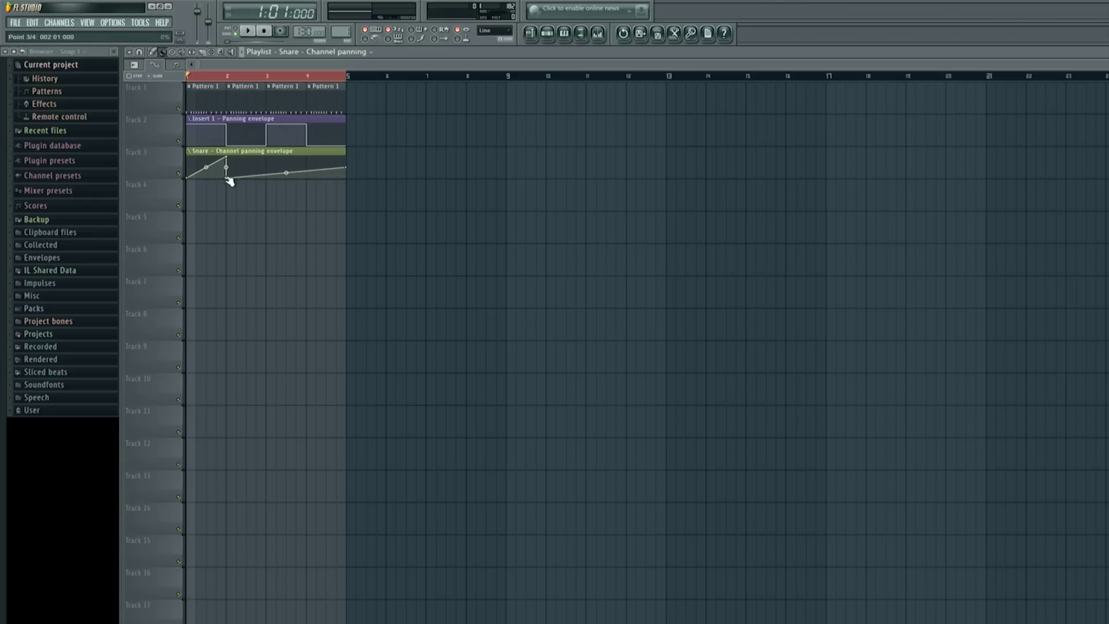
drag(228, 161, 267, 178)
right_click(270, 173)
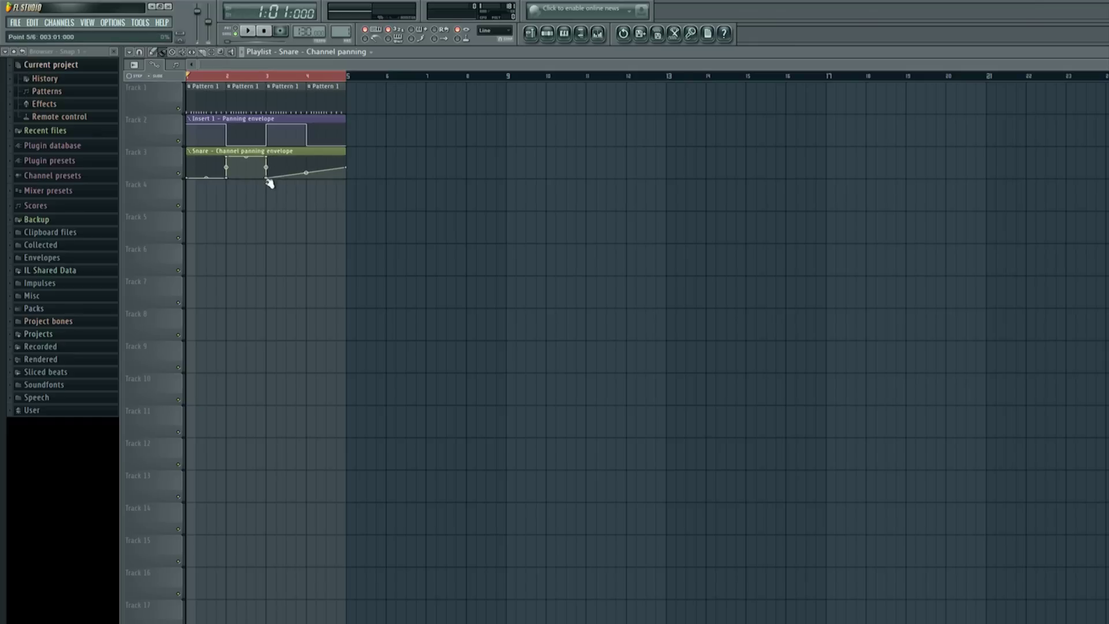
Hold the Snare panning envelope at minimum through bar 3, then make it jump to maximum at bar 4 until the clip's end
right_click(307, 178)
right_click(309, 156)
drag(348, 169, 349, 142)
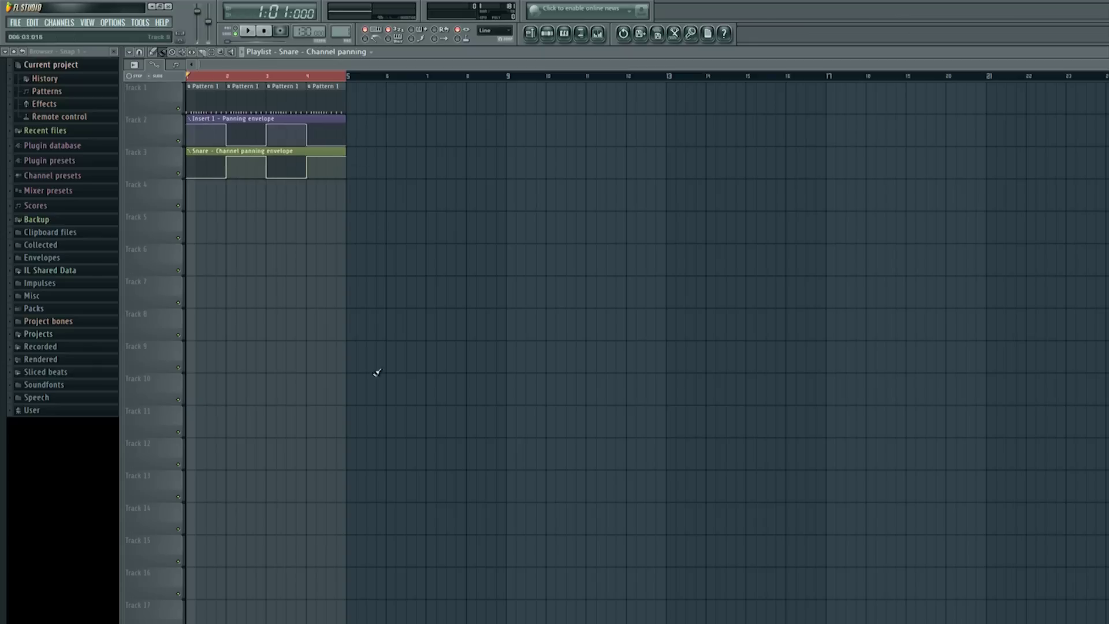
Show the channel rack and play the song to check the Snare panning against the Insert 1 panning
click(547, 33)
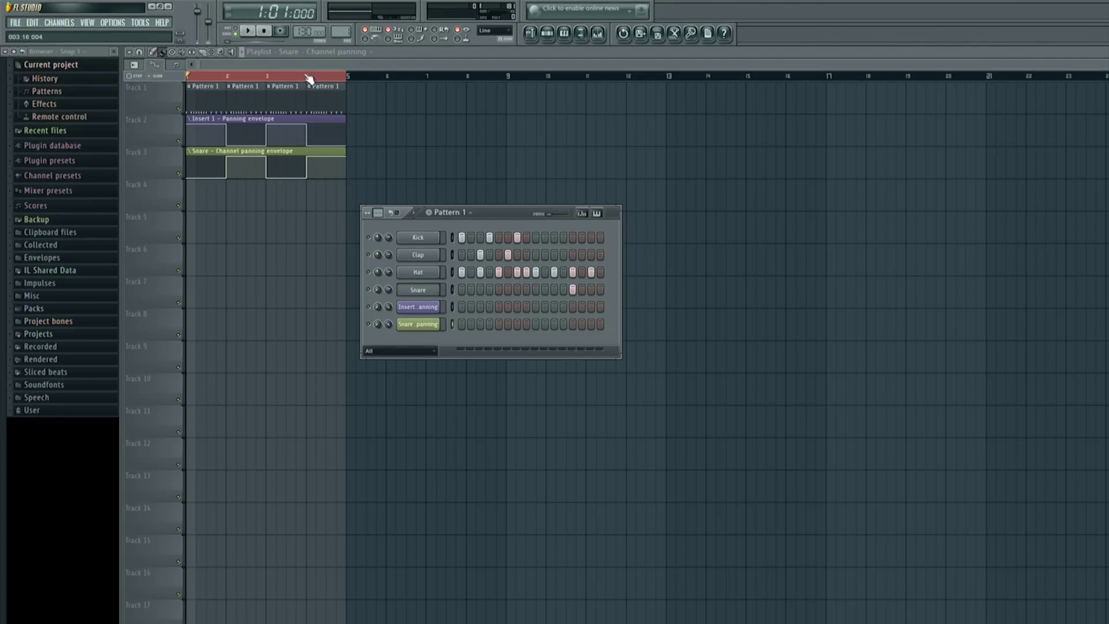
click(250, 32)
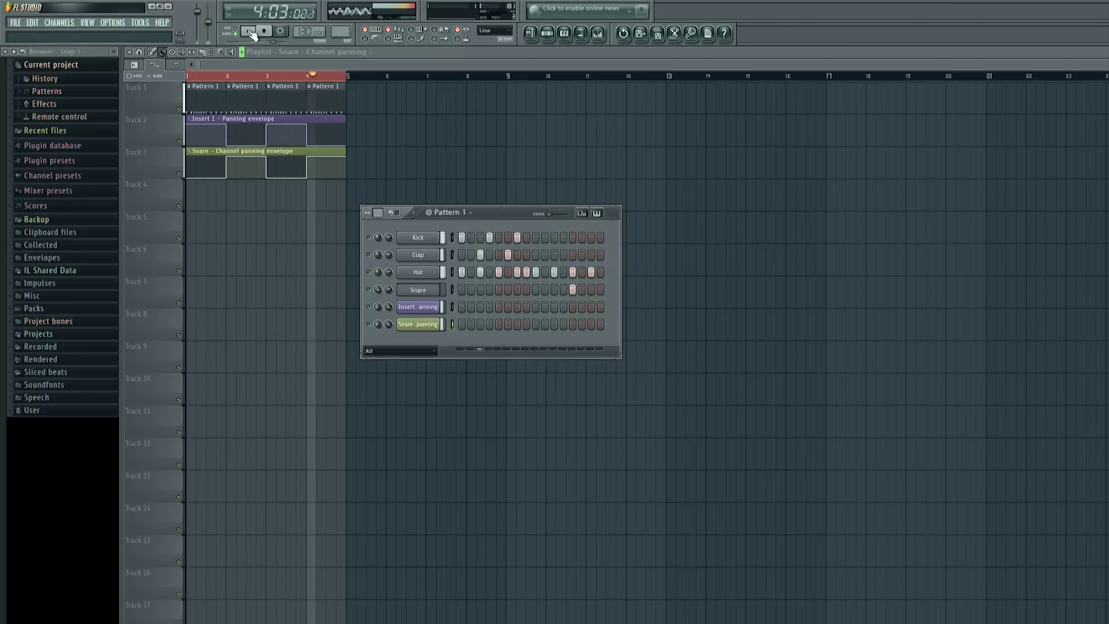
click(266, 33)
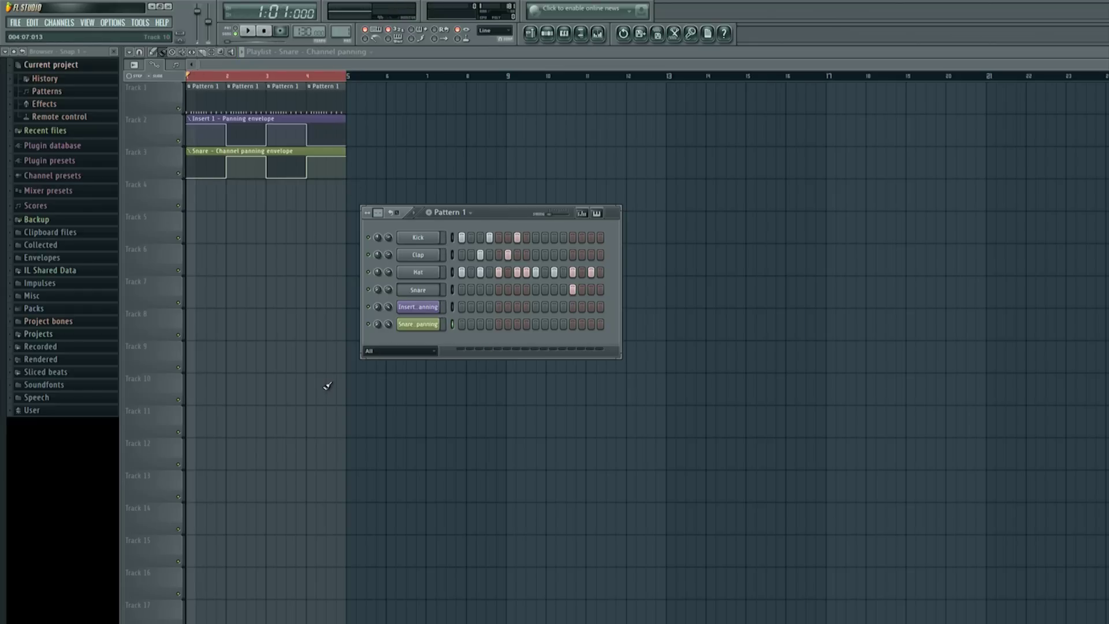